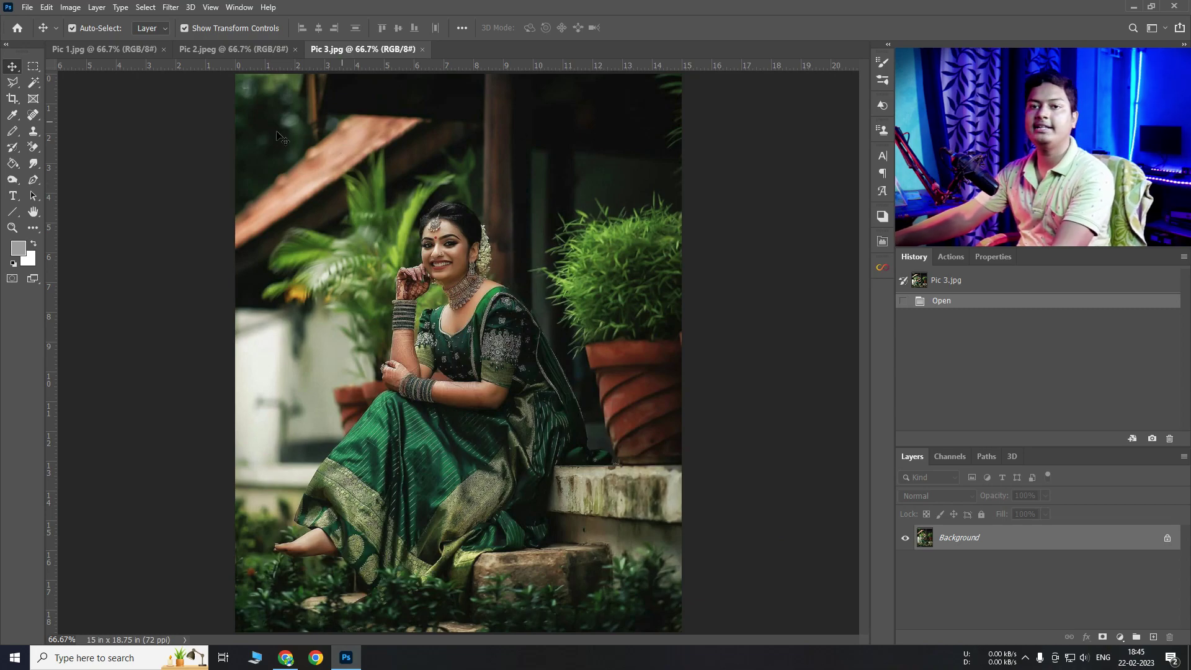
left_click(232, 50)
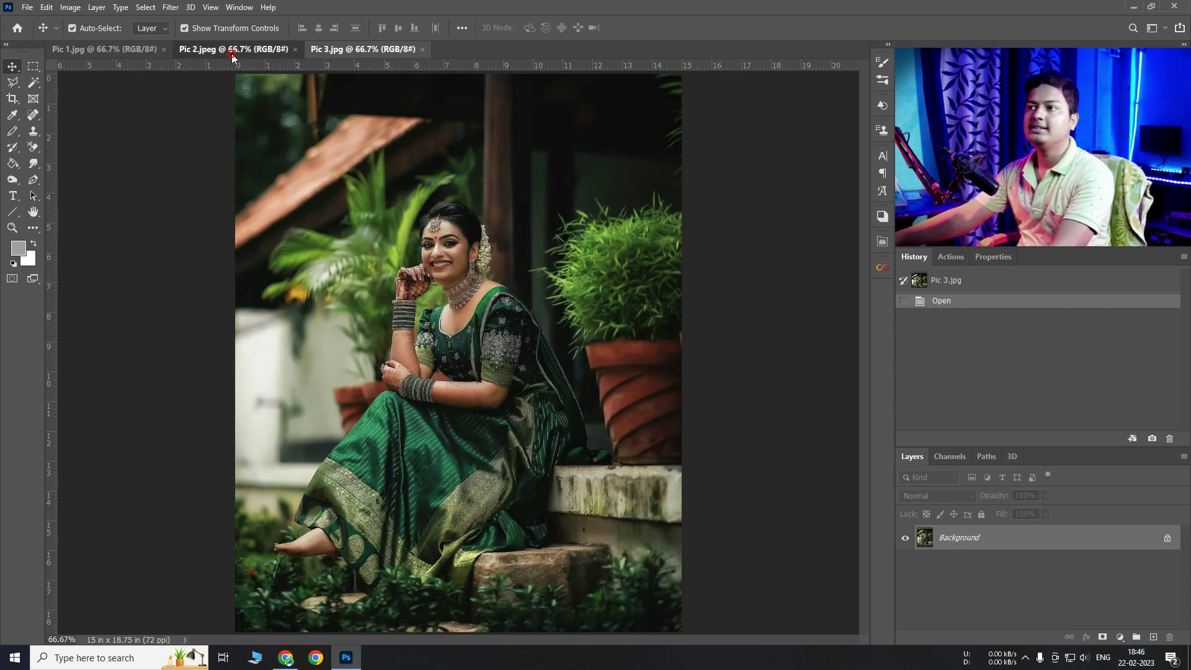
left_click(93, 50)
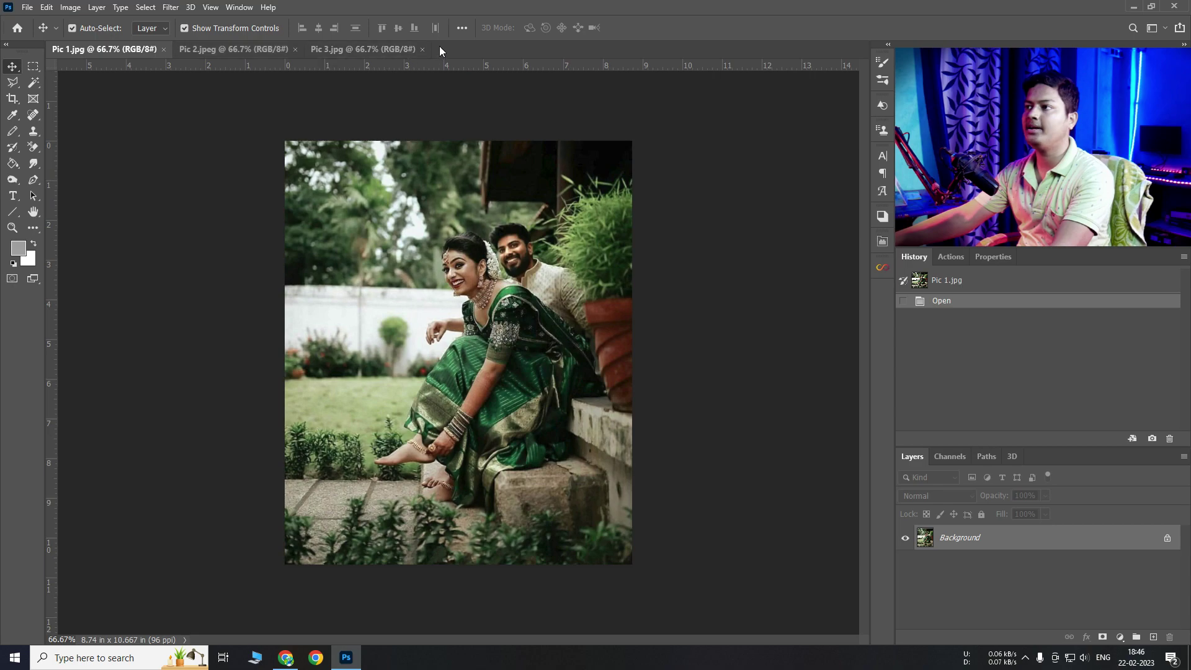
left_click(363, 50)
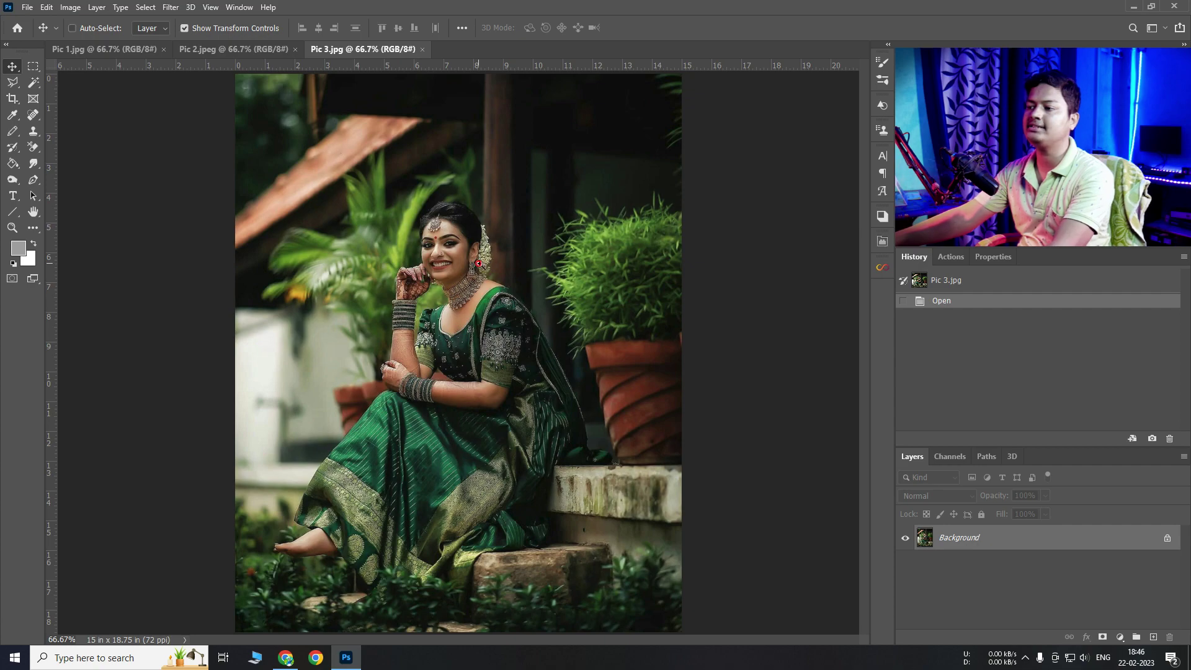
scroll(496, 261, "up", 3)
scroll(491, 265, "down", 3)
scroll(489, 266, "down", 1)
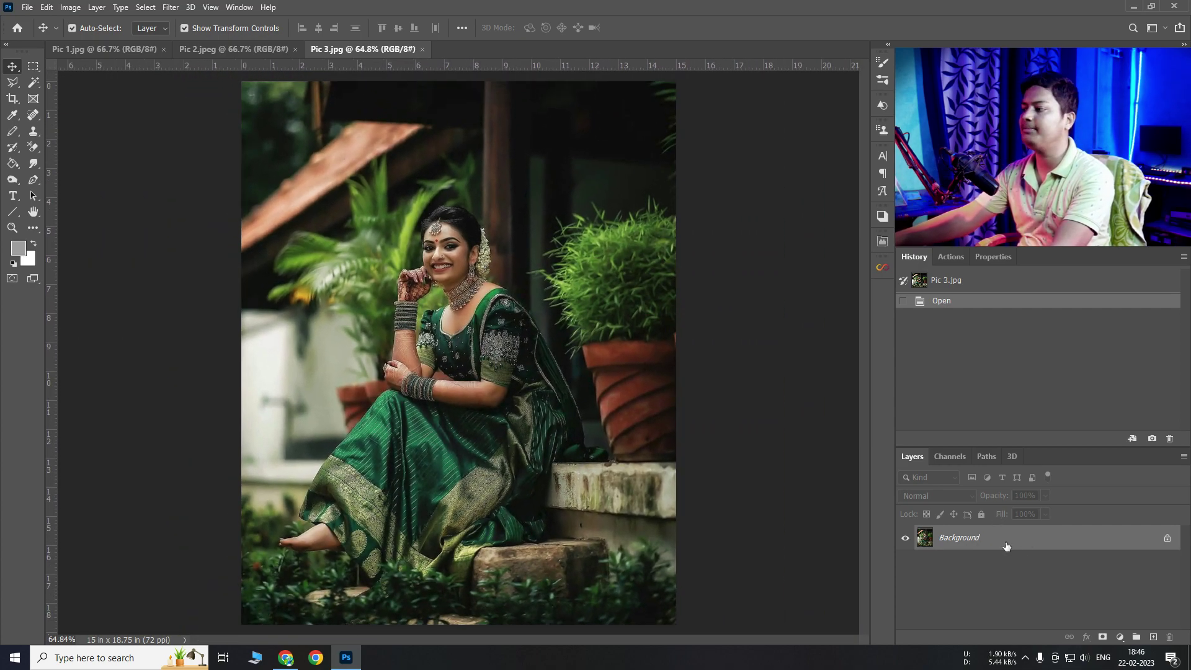
Step: Duplicate Pic 3's Background layer into Layer 1 with Ctrl+J
key("ctrl+j")
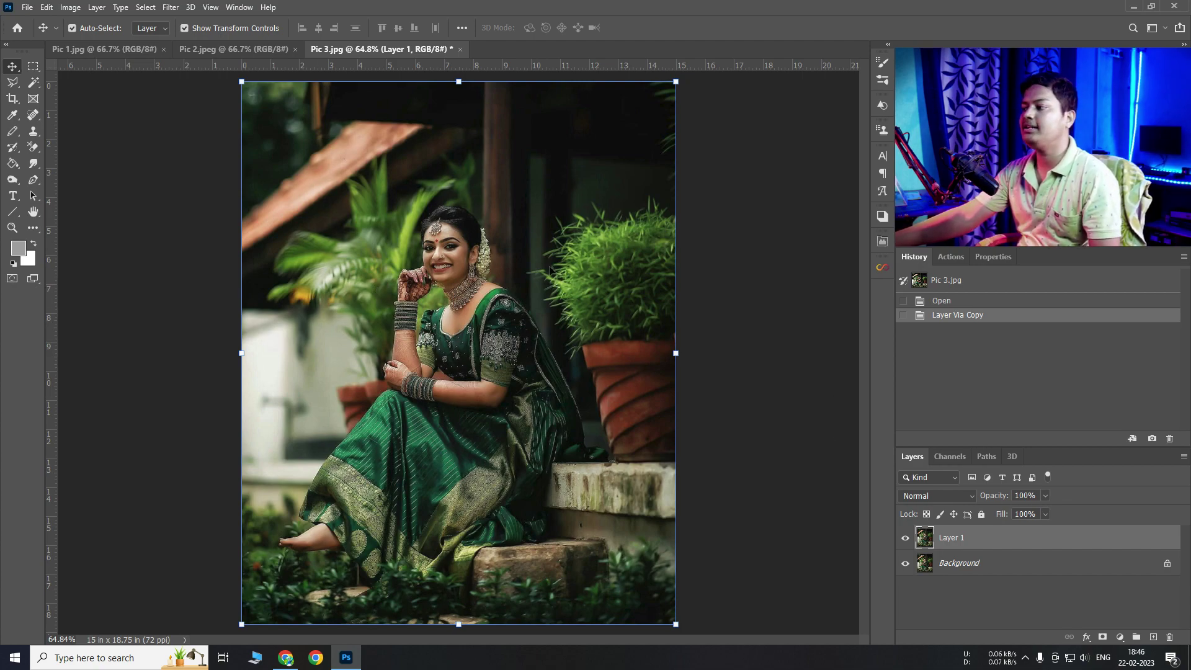
left_click(171, 8)
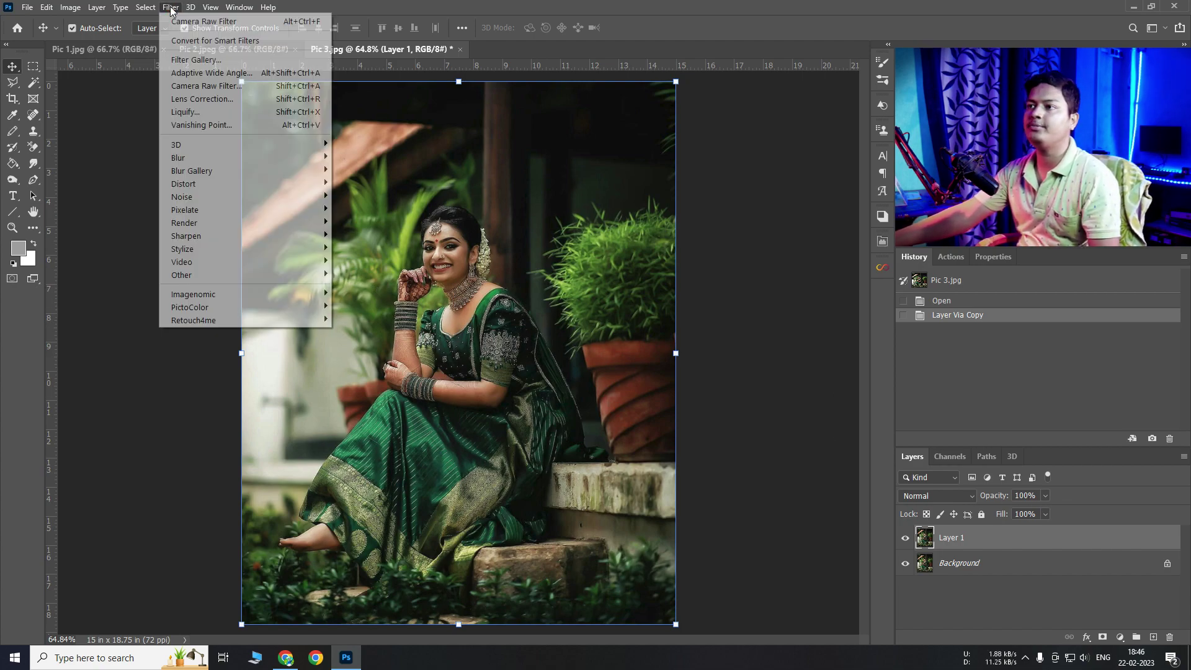
Step: Open Layer 1 in the Camera Raw Filter and expand its Calibration section
left_click(205, 86)
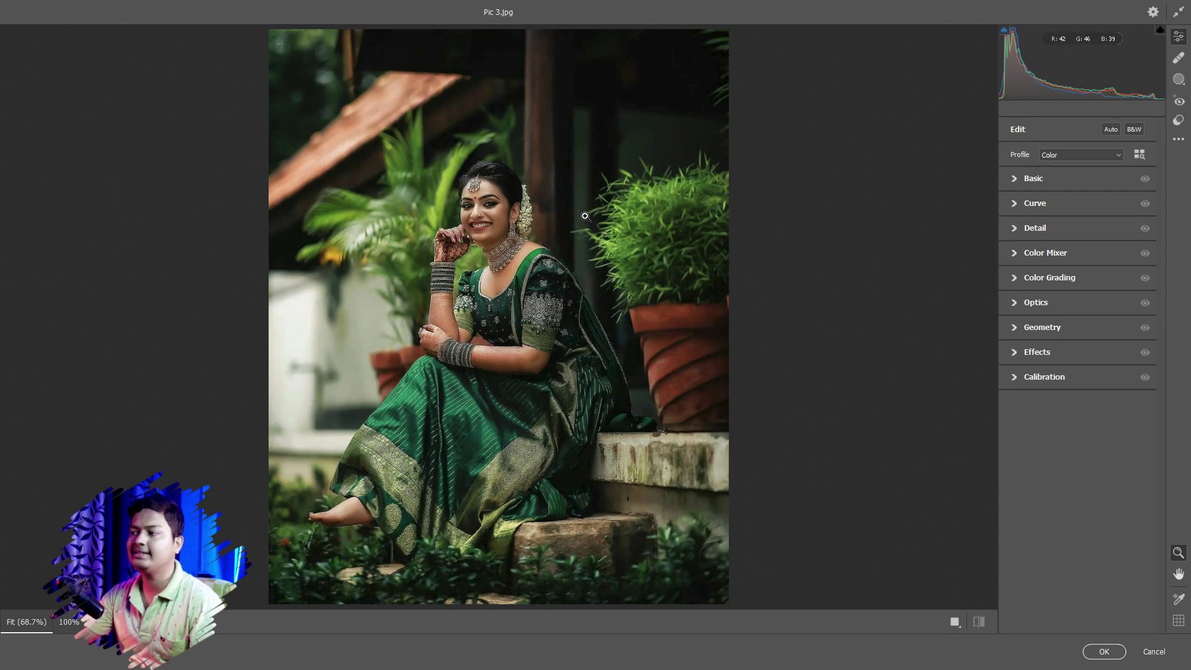
left_click(1055, 379)
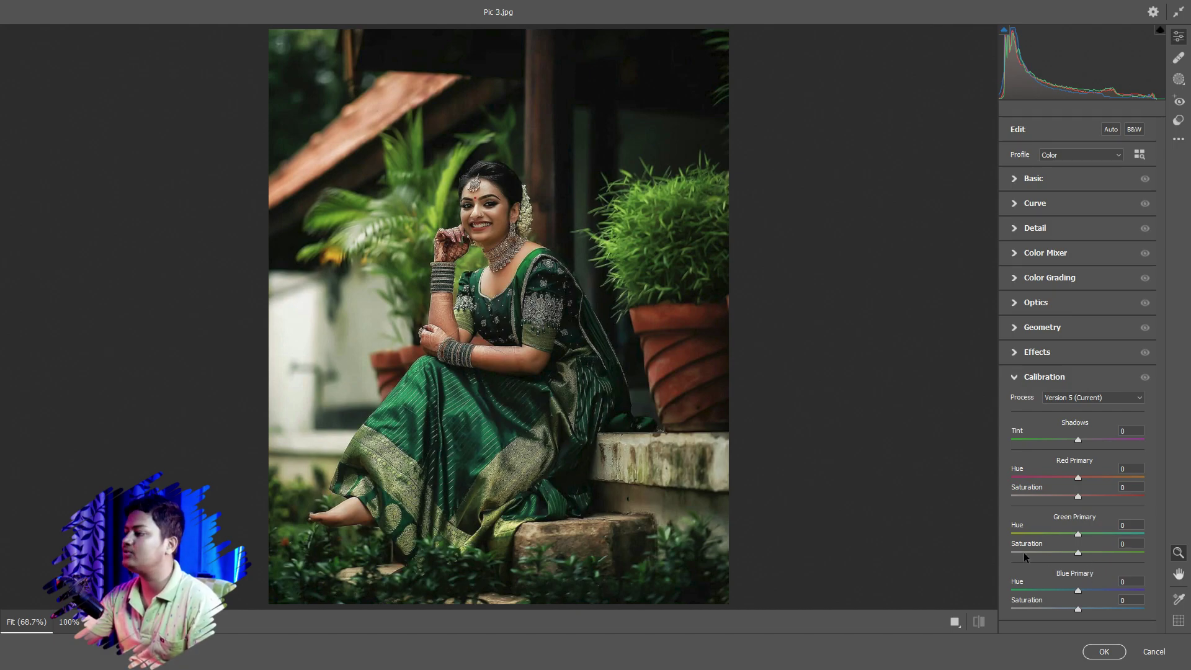
Step: Set Red Primary Saturation -100, Green and Blue Hue -100, Green and Blue Saturation +100
left_click_drag(1077, 496, 853, 498)
left_click(1076, 495)
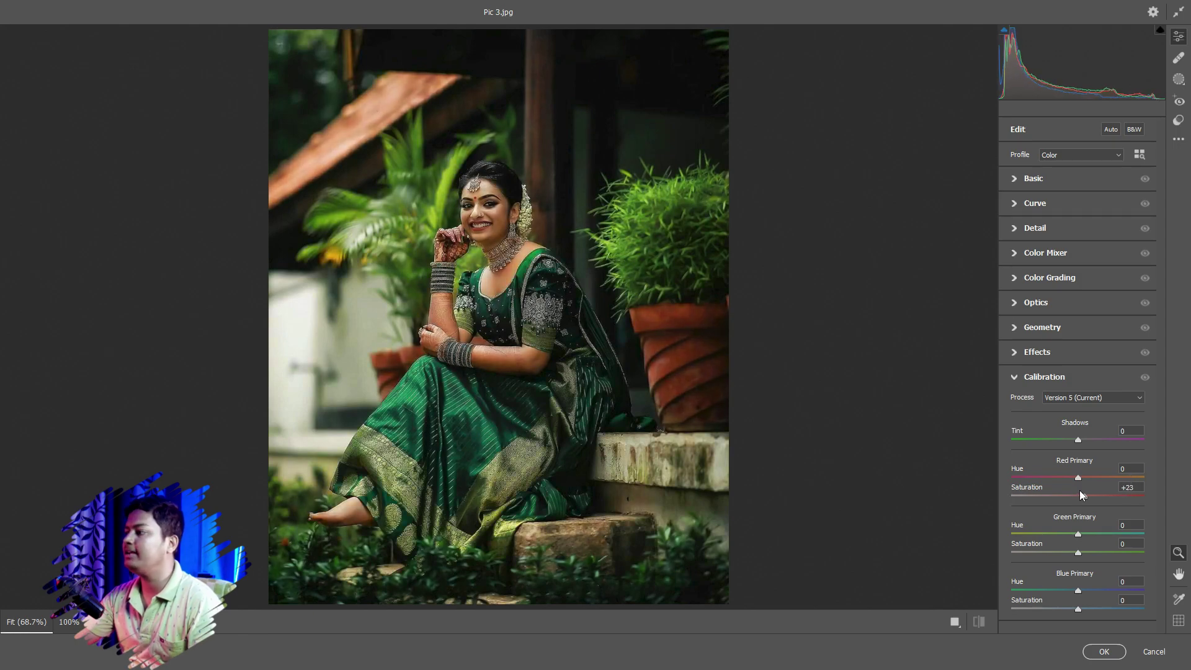
left_click_drag(1064, 497, 940, 496)
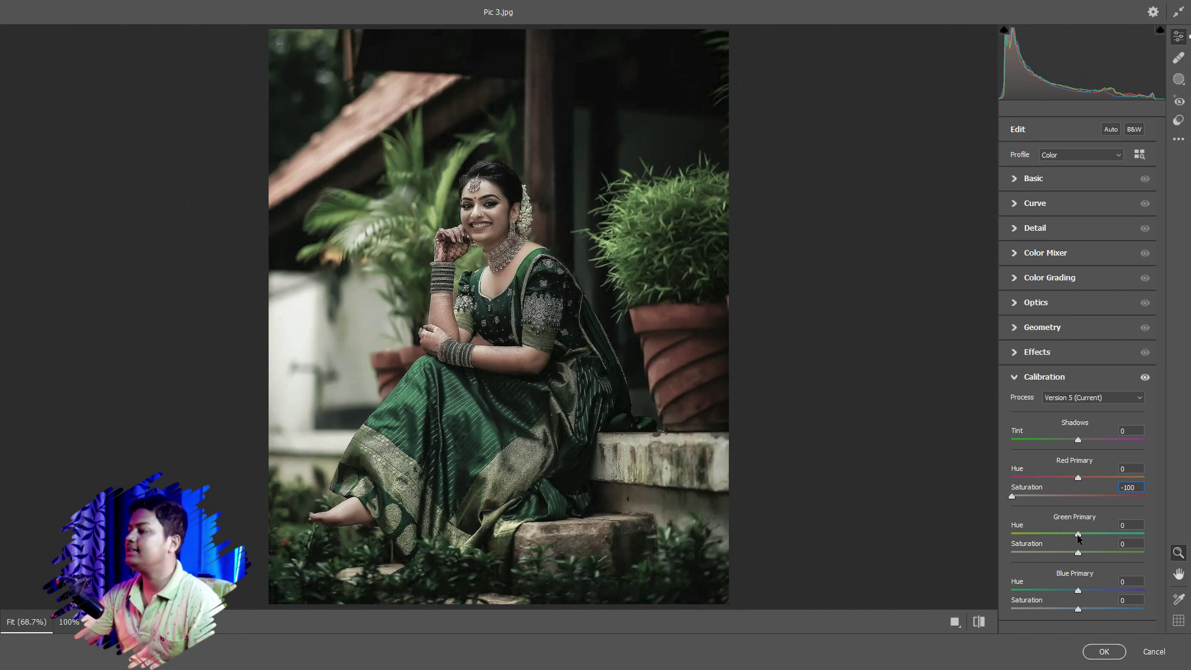
left_click_drag(1077, 534, 930, 540)
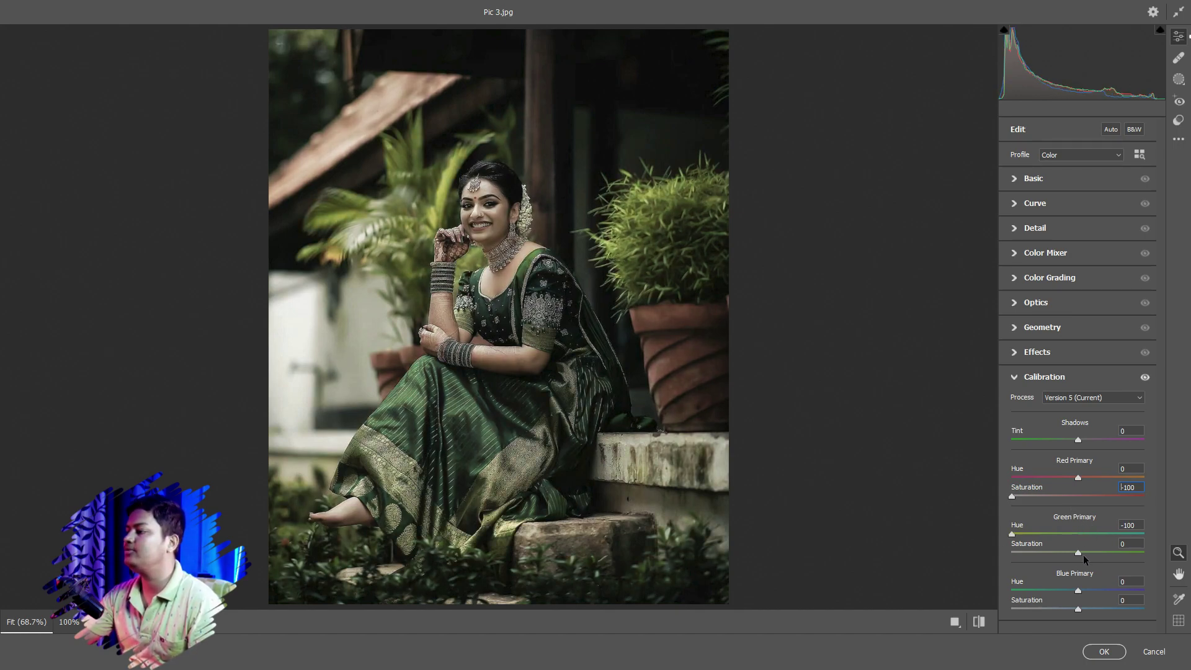
left_click_drag(1077, 553, 1188, 553)
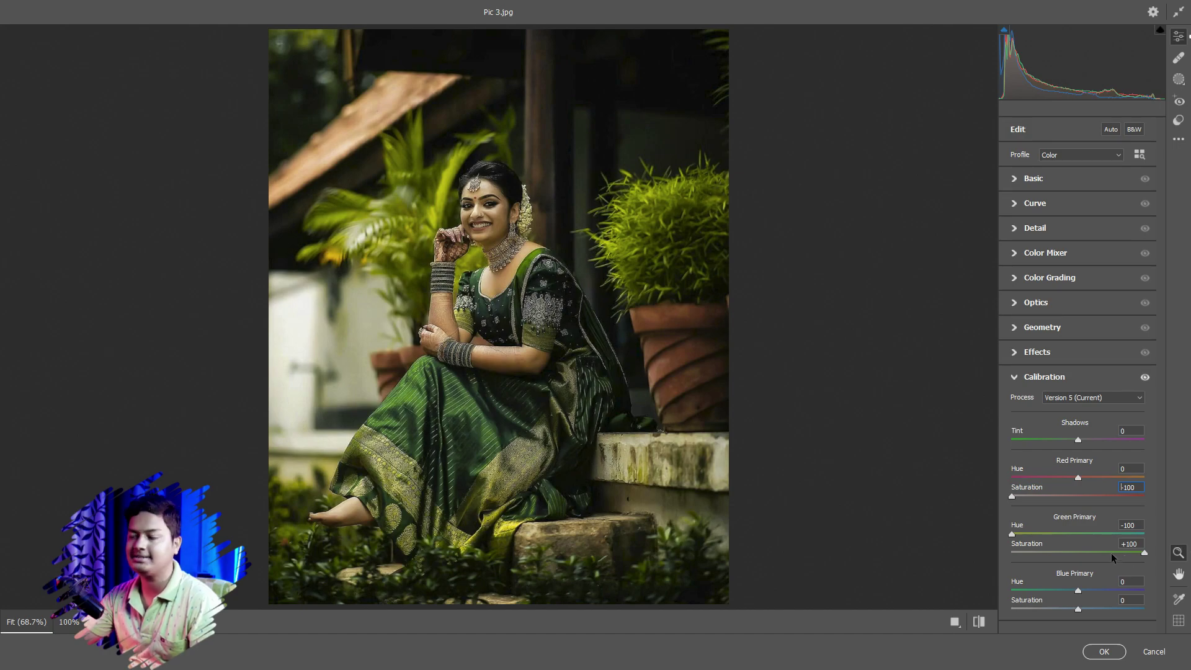
left_click_drag(1077, 590, 971, 586)
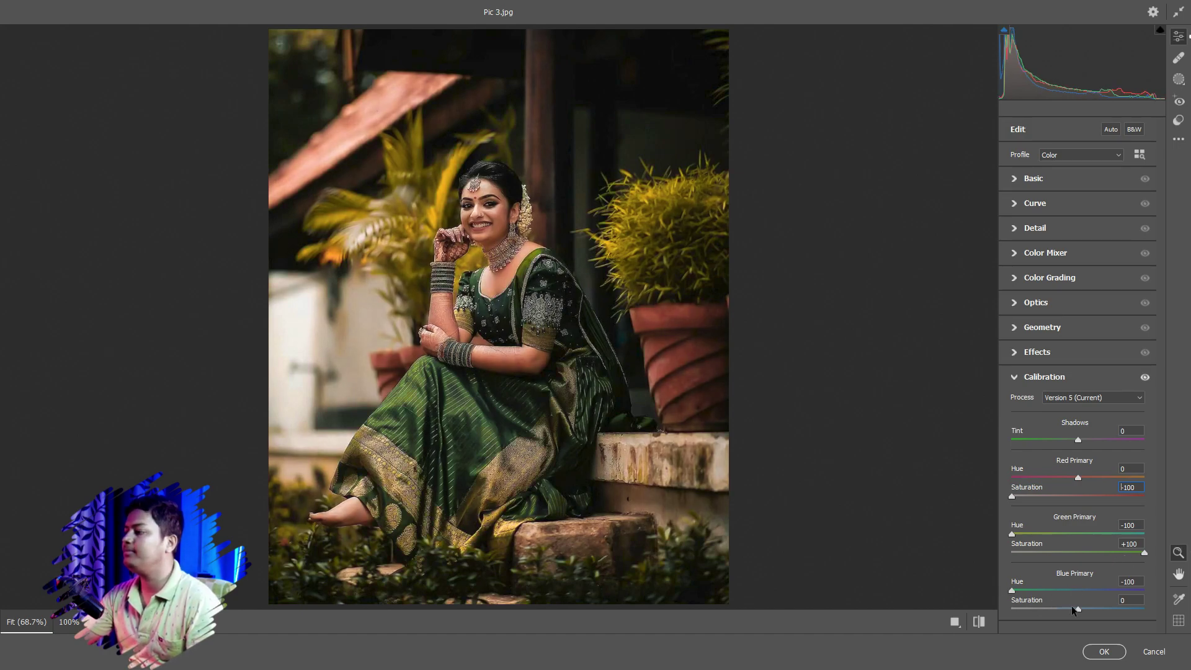
left_click_drag(1078, 609, 1179, 610)
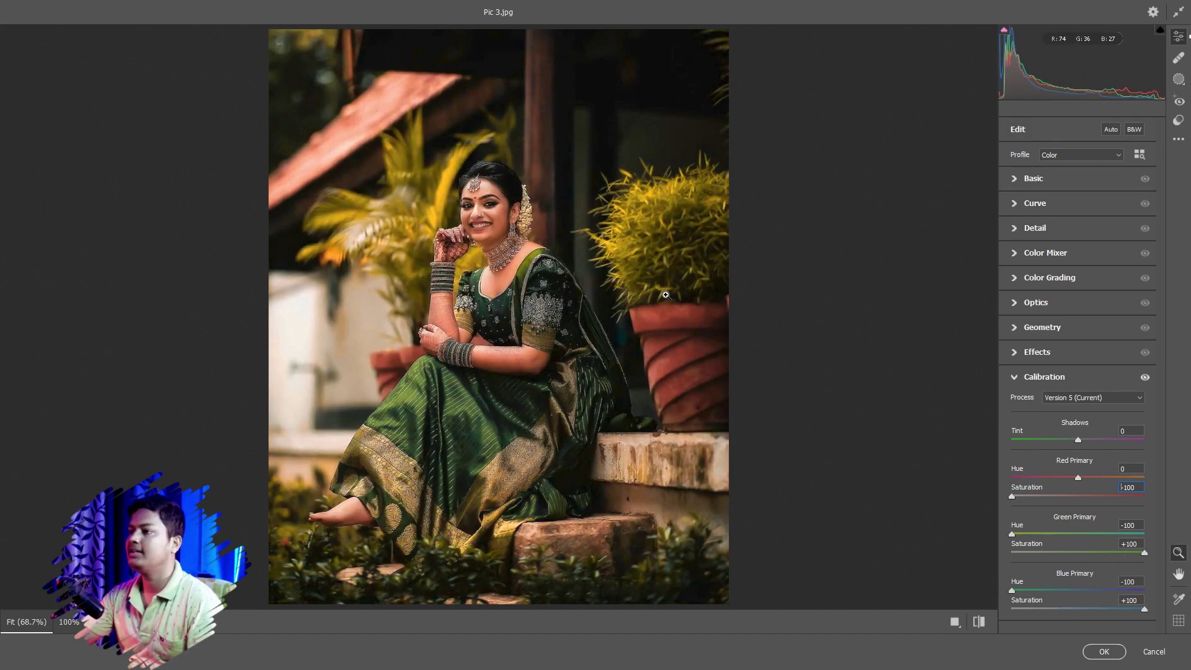
Step: Compare calibration on and off, revert a trial shadows tint, and keep the current process version
left_click(1144, 376)
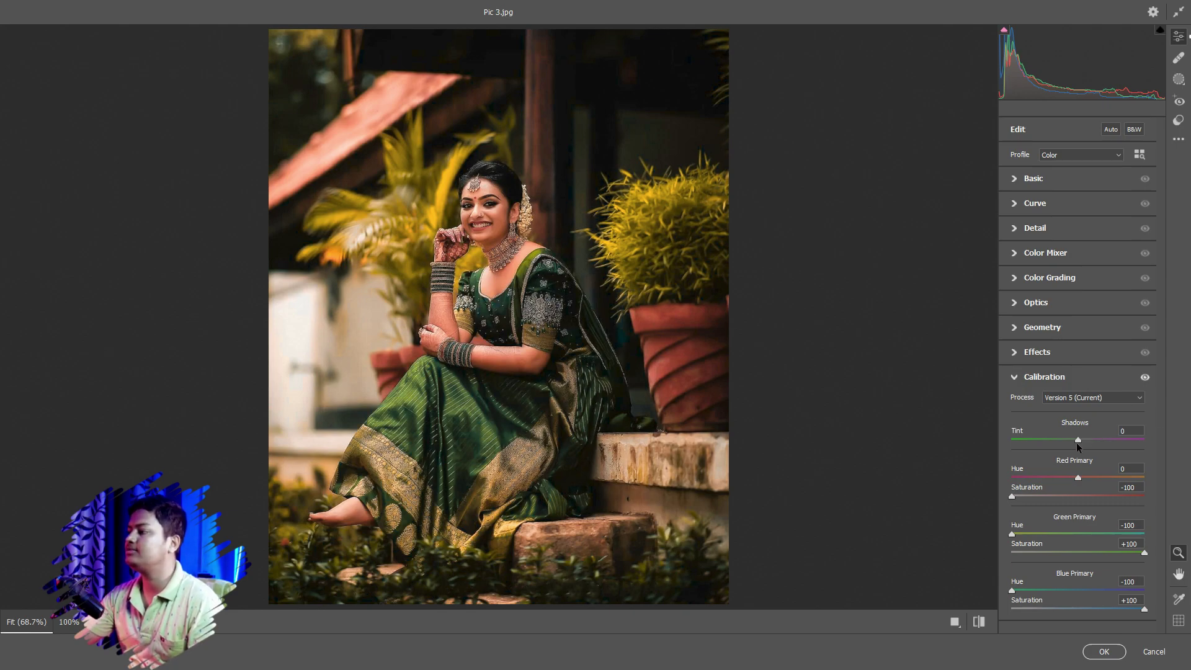
mouse_move(1077, 440)
left_mouse_down()
mouse_move(1063, 436)
mouse_move(1190, 440)
left_mouse_up()
left_click(1085, 440)
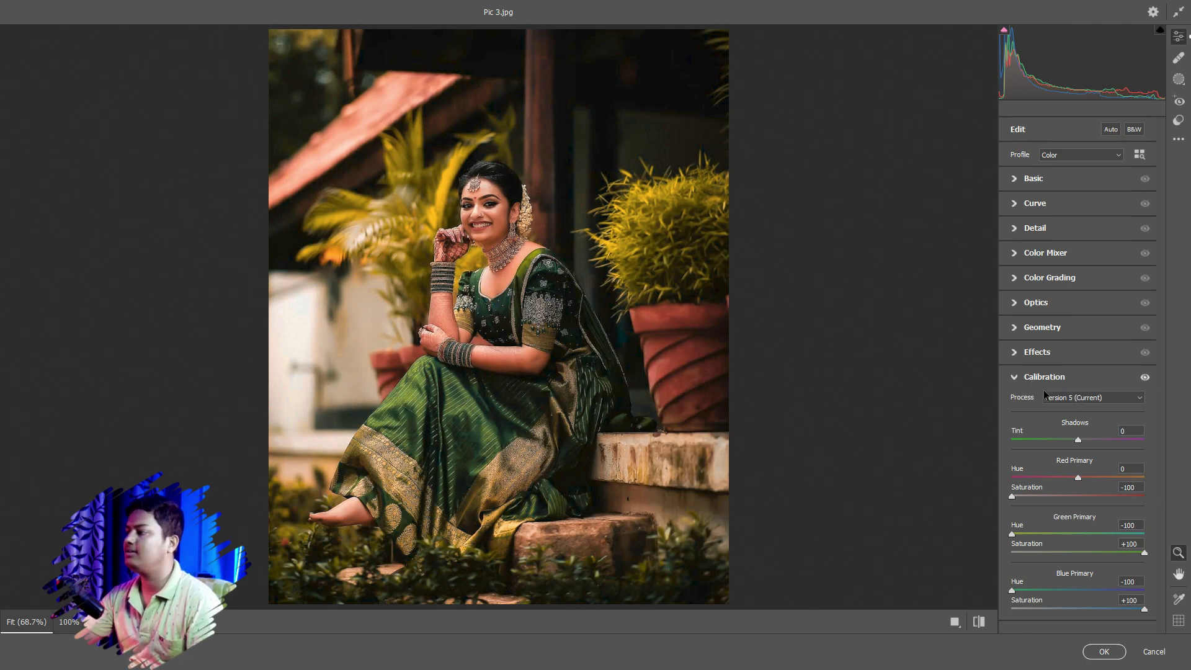
left_click(1058, 398)
left_click(1018, 393)
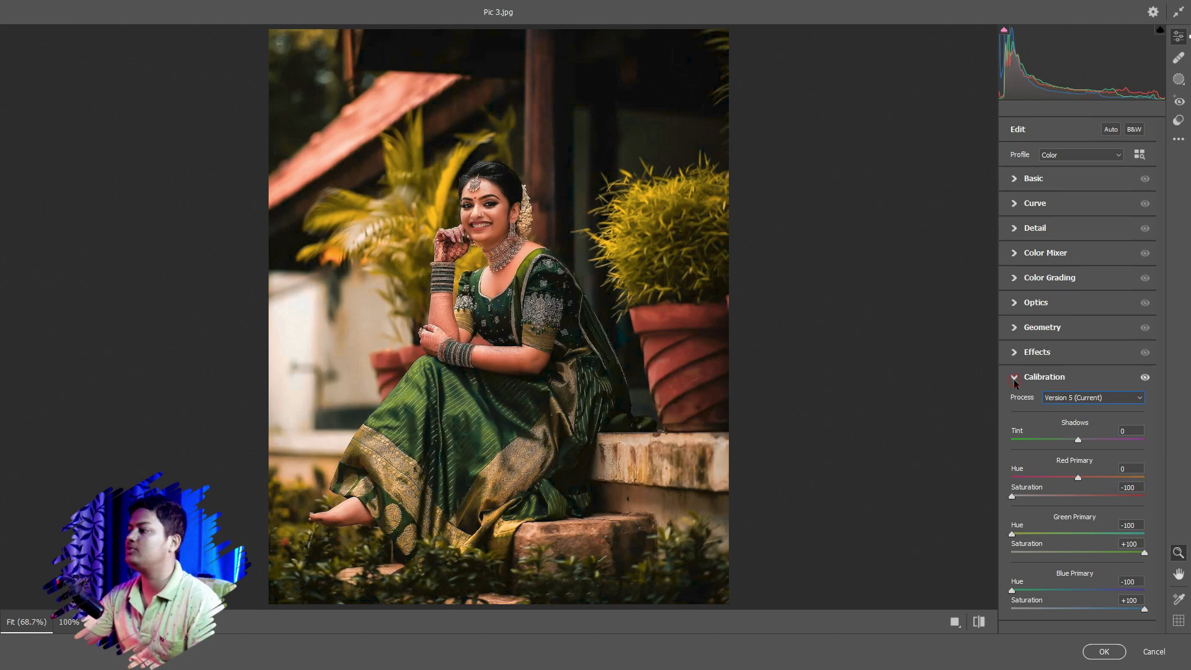
left_click(1014, 378)
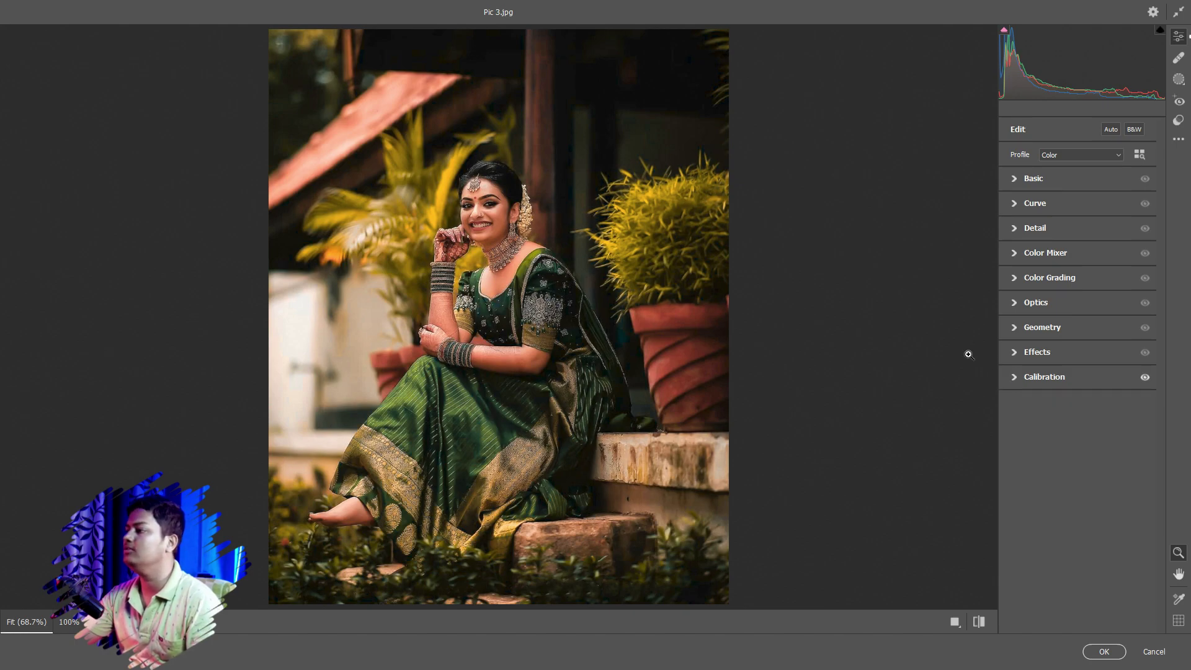
Step: Raise Yellow Saturation to +100 in the Color Mixer
left_click(1039, 251)
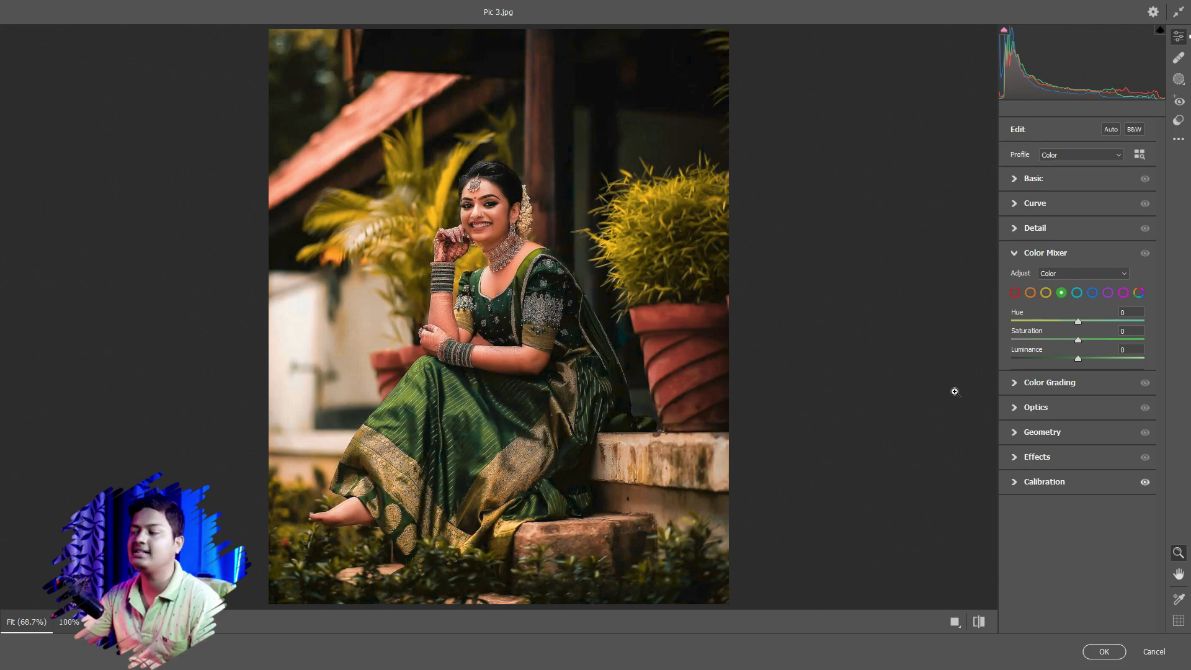
left_click(1046, 292)
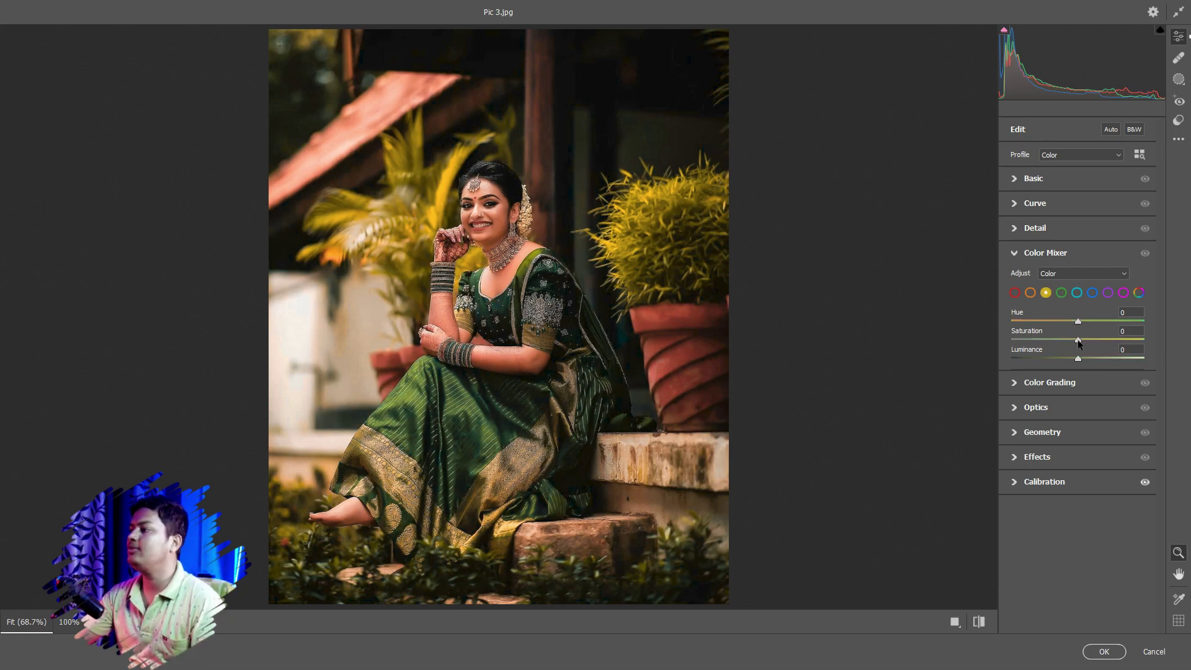
left_click_drag(1078, 340, 1190, 342)
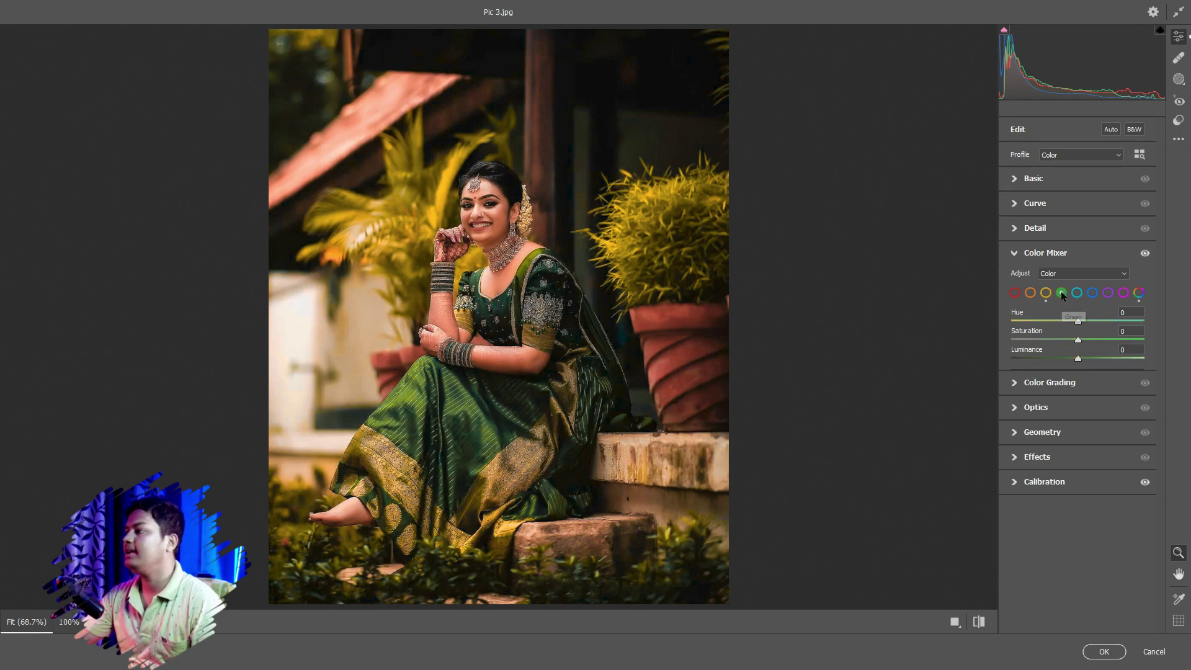
Step: Set the Color Mixer greens to Hue -100, Saturation +100, Luminance +100
left_click(1061, 292)
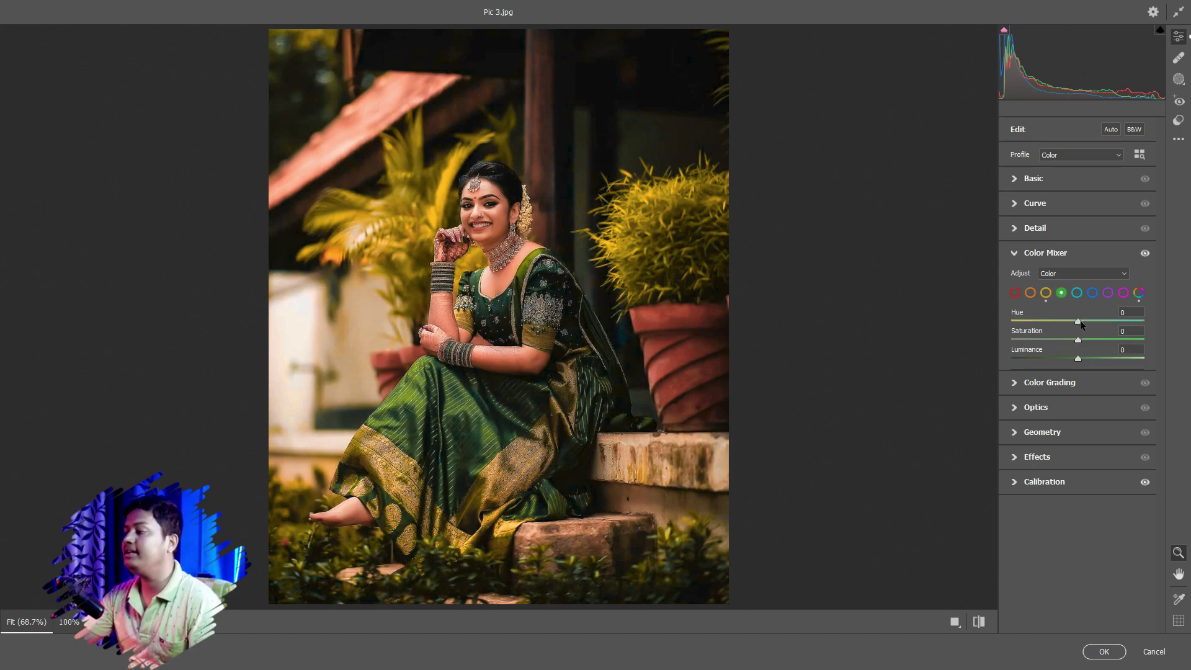
left_click_drag(1081, 322, 929, 332)
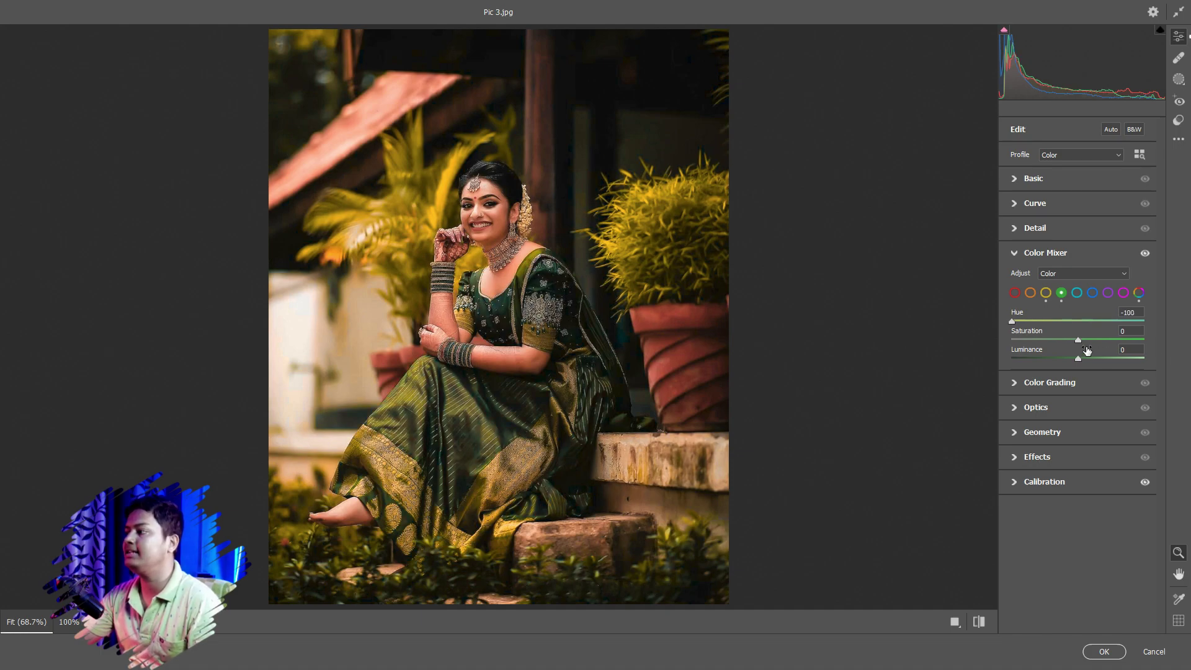
left_click_drag(1079, 340, 1190, 345)
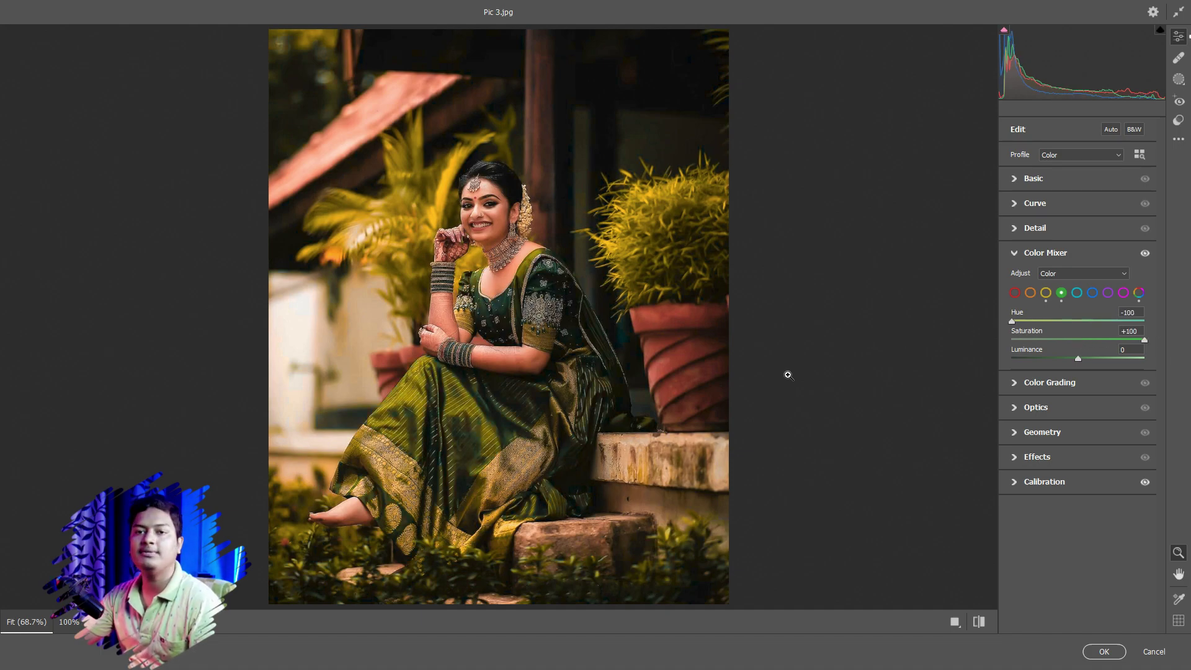
left_click_drag(1118, 358, 1186, 358)
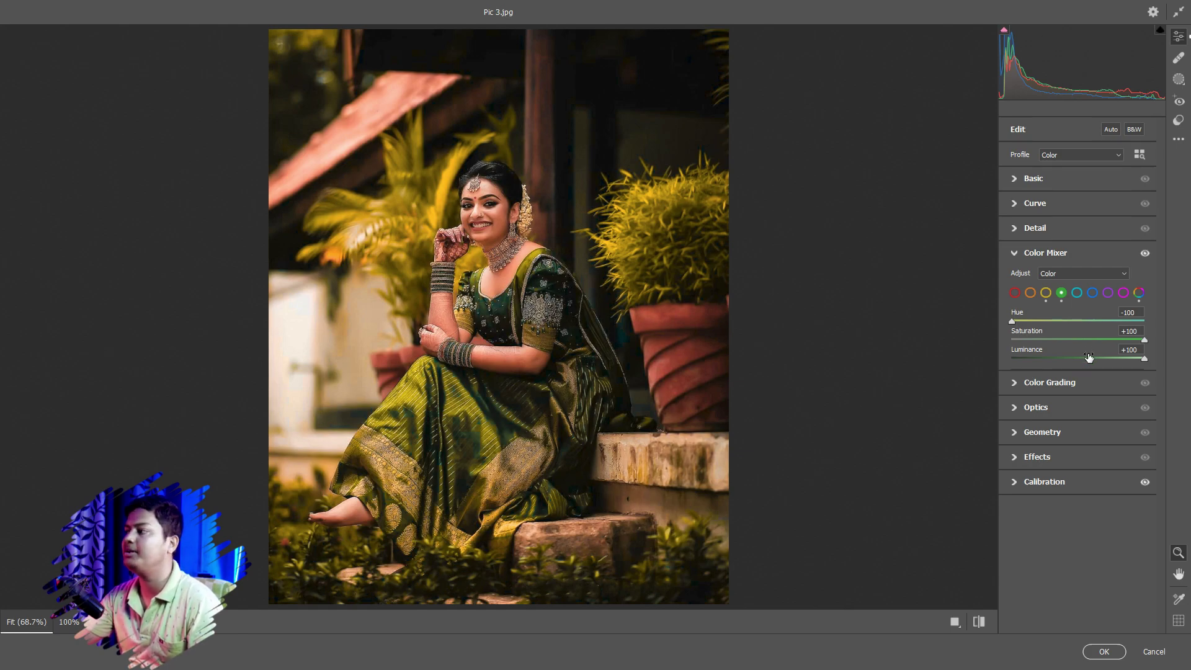
left_click(1028, 252)
left_click(1032, 279)
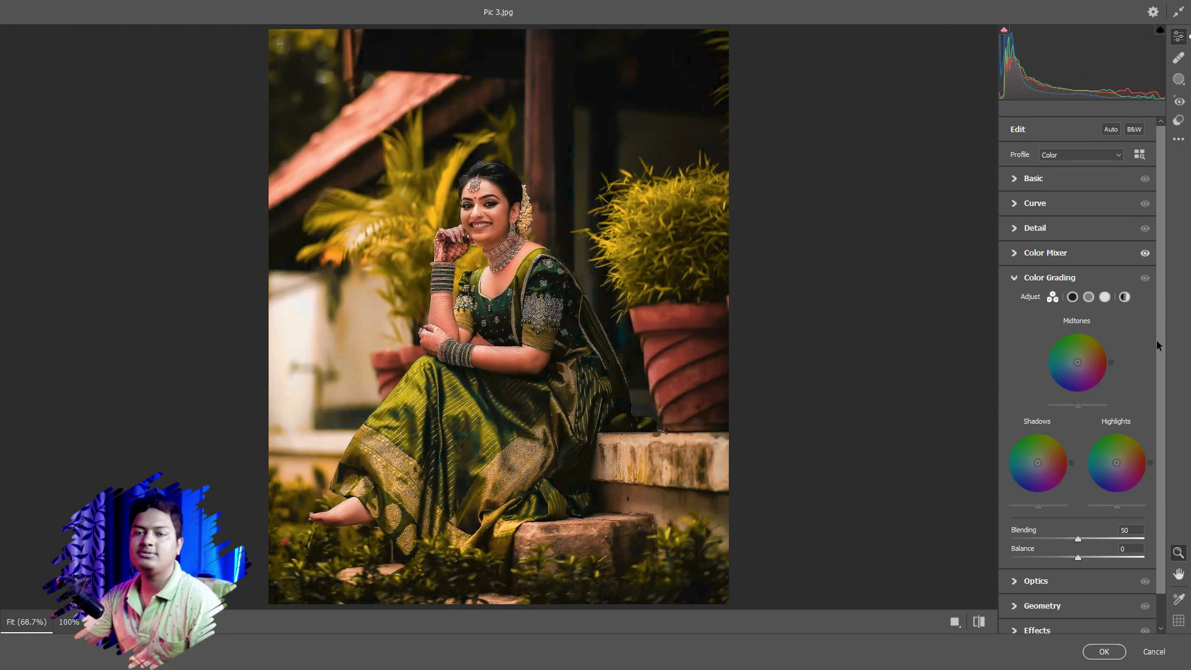
Step: Tint the shadows toward blue and compare the photo with grading off
left_click(1073, 297)
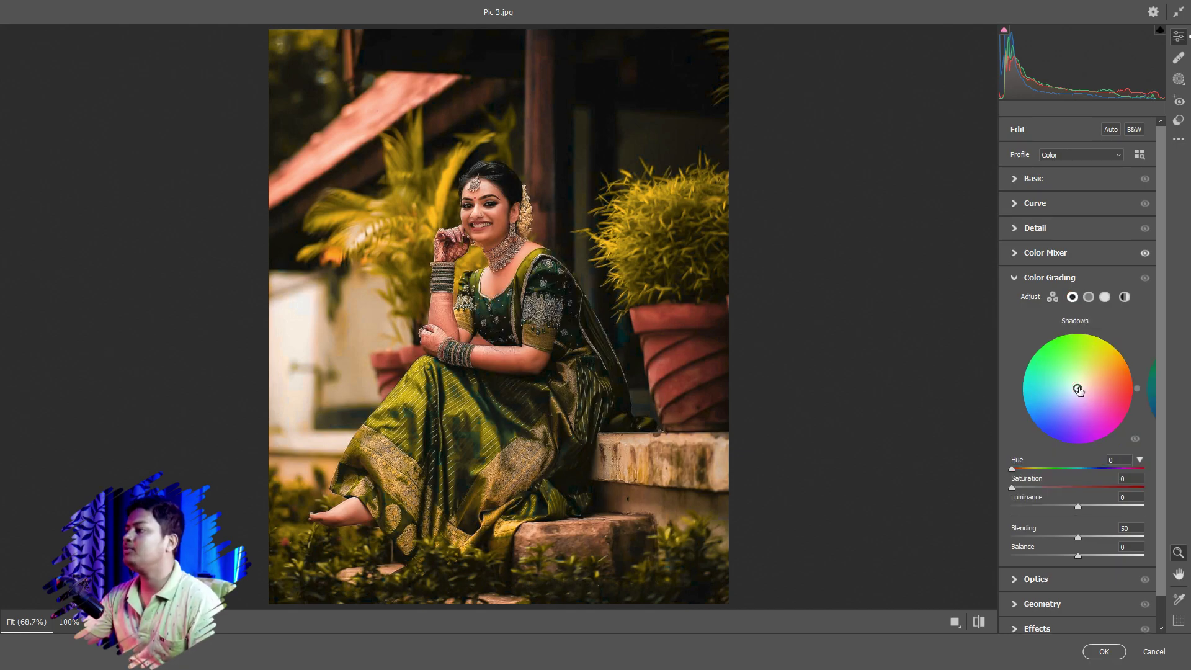
left_click_drag(1078, 389, 1069, 395)
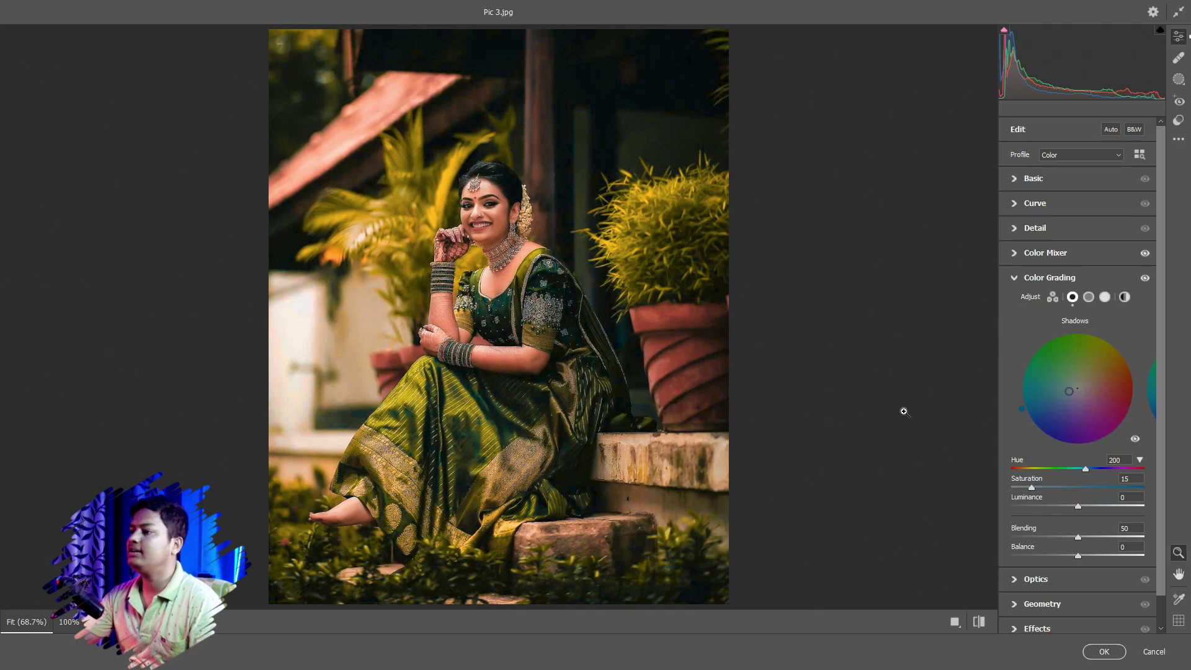
left_click(1145, 278)
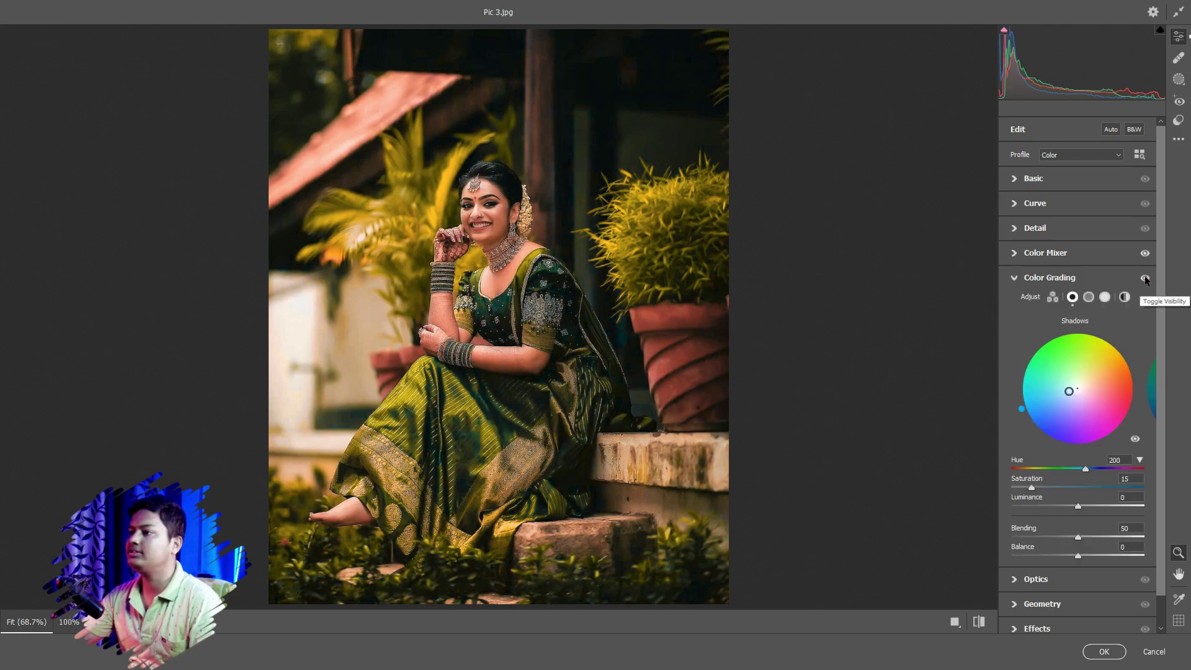
left_click(1144, 277)
Step: Warm the midtones toward orange and tint highlights yellow-green (Hue 70, Saturation 38)
left_click(1089, 296)
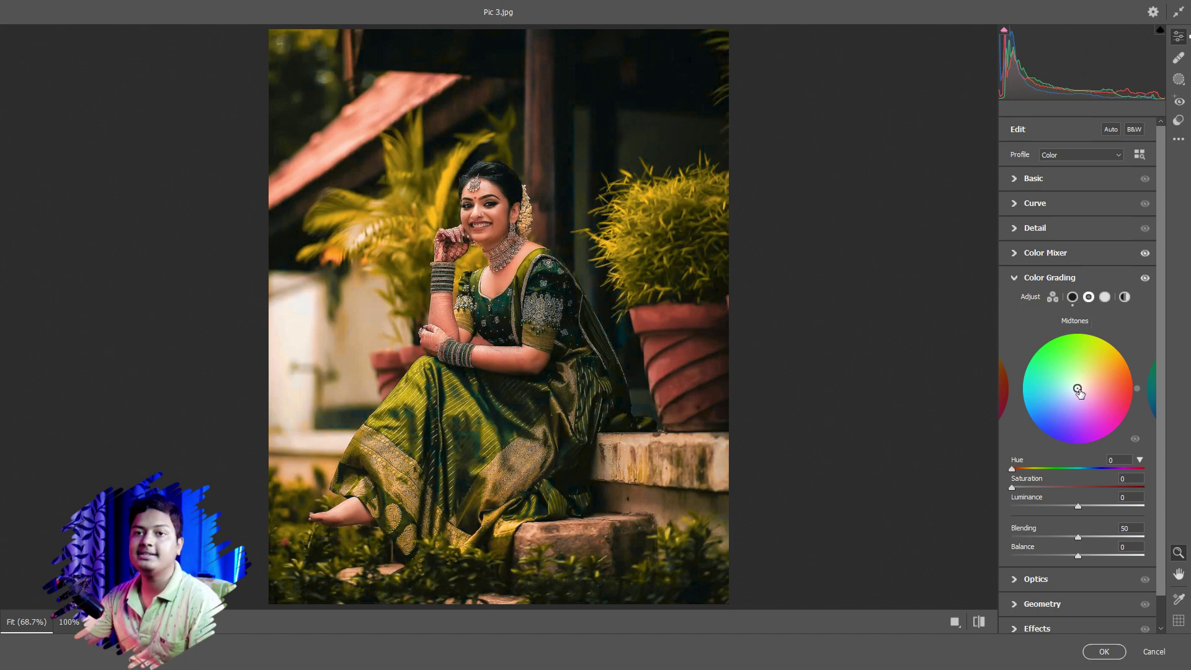
left_click_drag(1077, 388, 1087, 382)
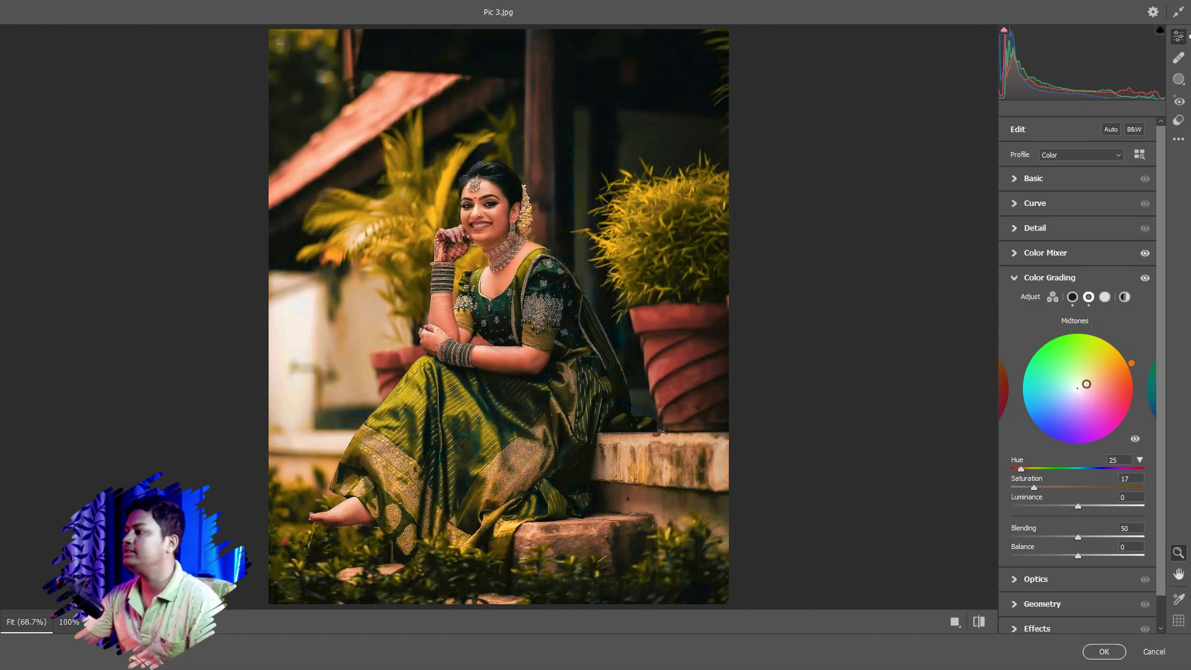
left_click_drag(1087, 382, 1085, 383)
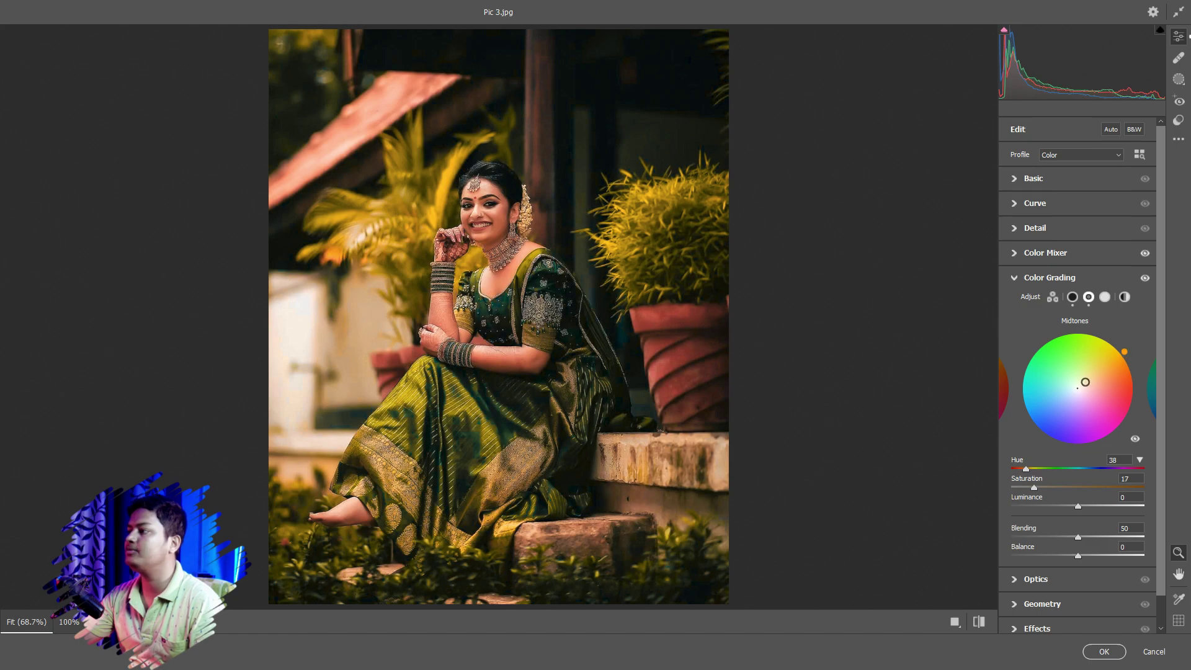
left_click(1105, 298)
left_click_drag(1077, 389, 1084, 369)
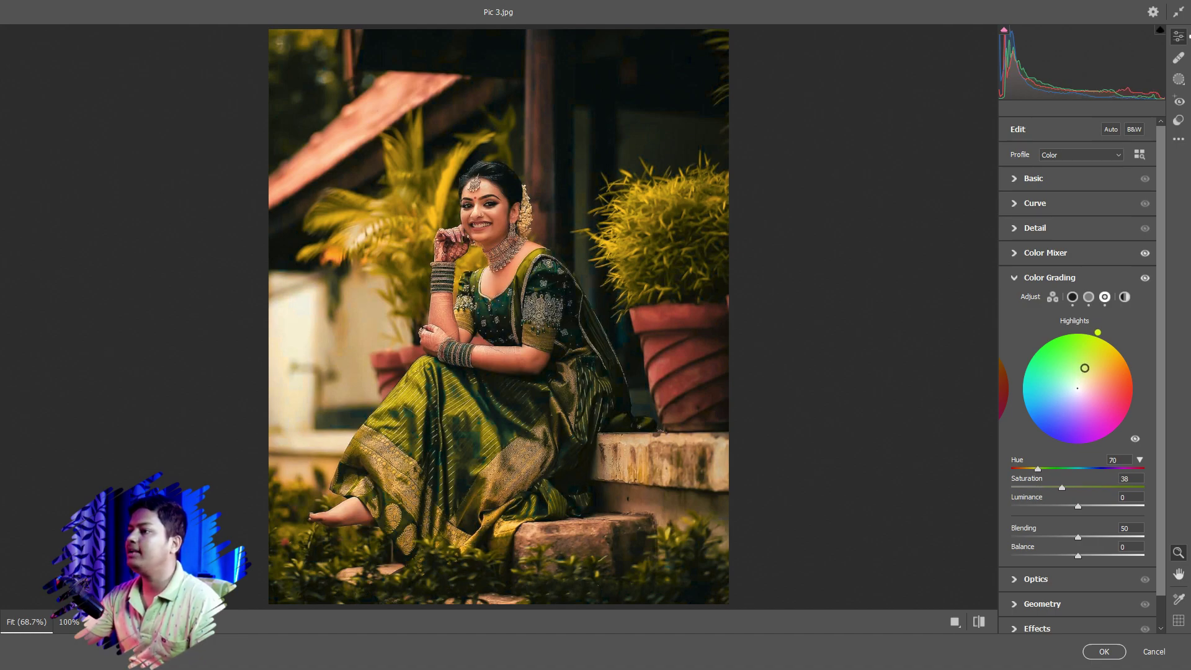
left_click(1146, 278)
left_click(1145, 278)
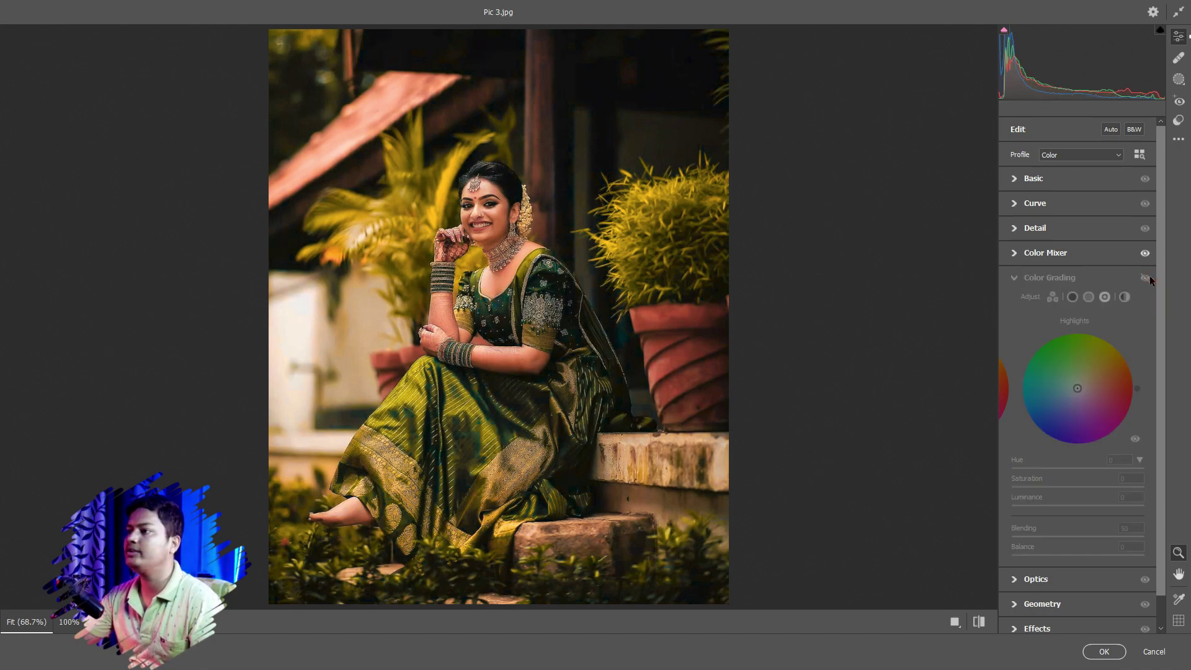
left_click(1021, 278)
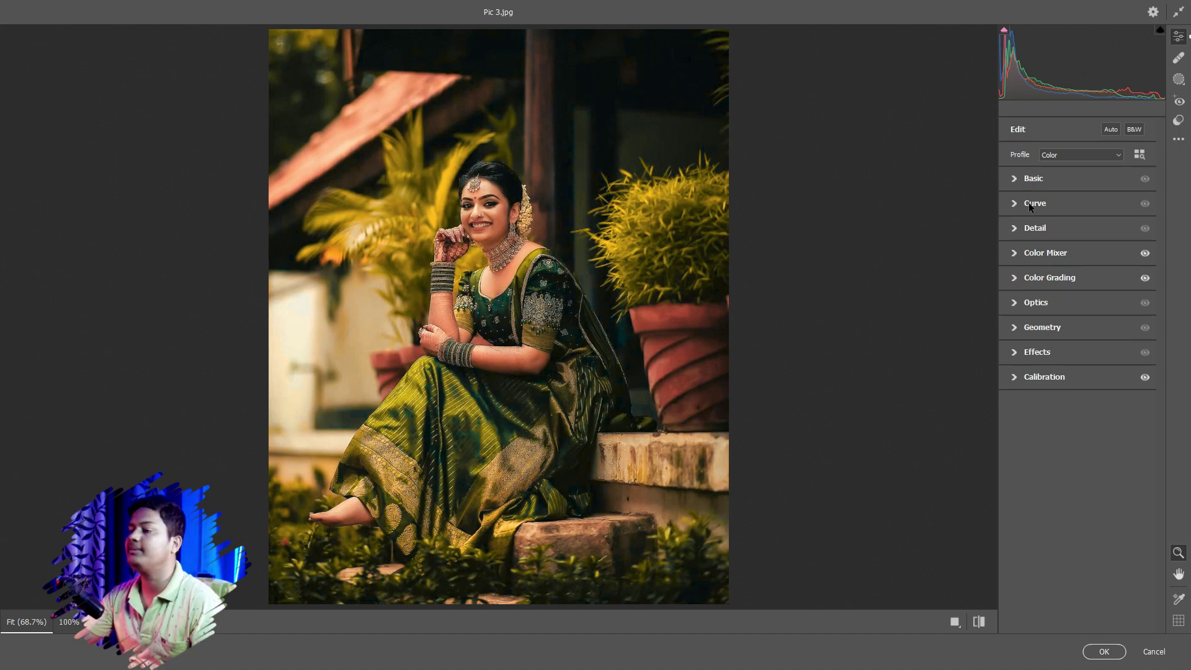
Step: Bow the tone curve upward to lift midtones and cap the white output at 243
left_click(1028, 203)
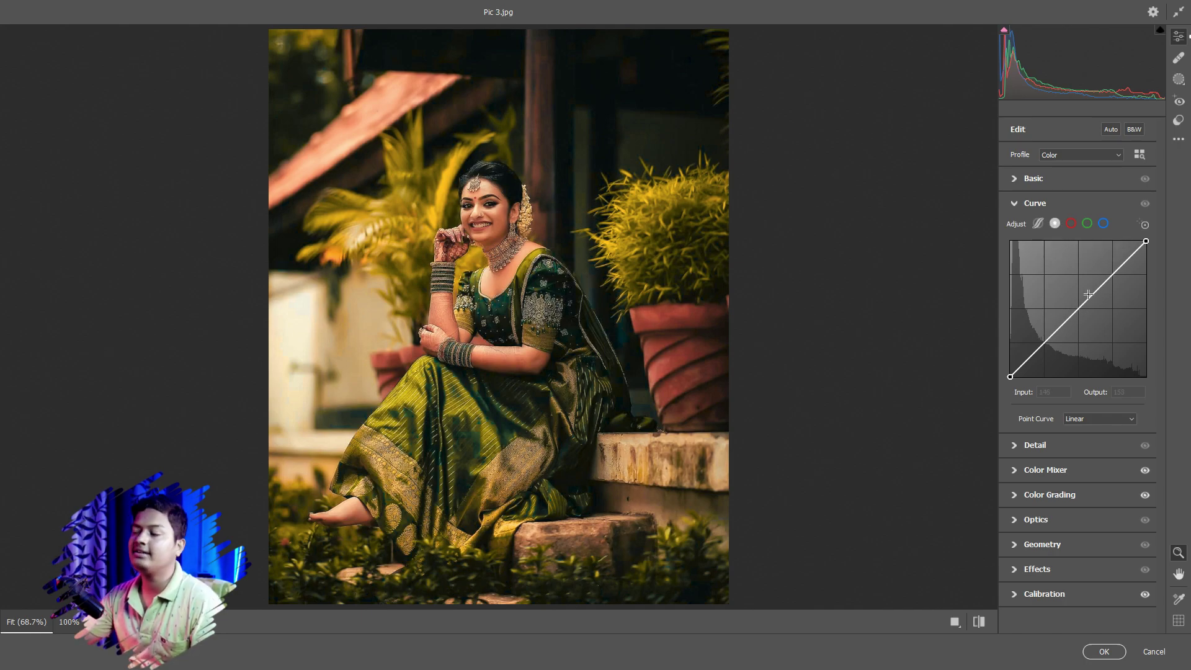
left_click(1079, 308)
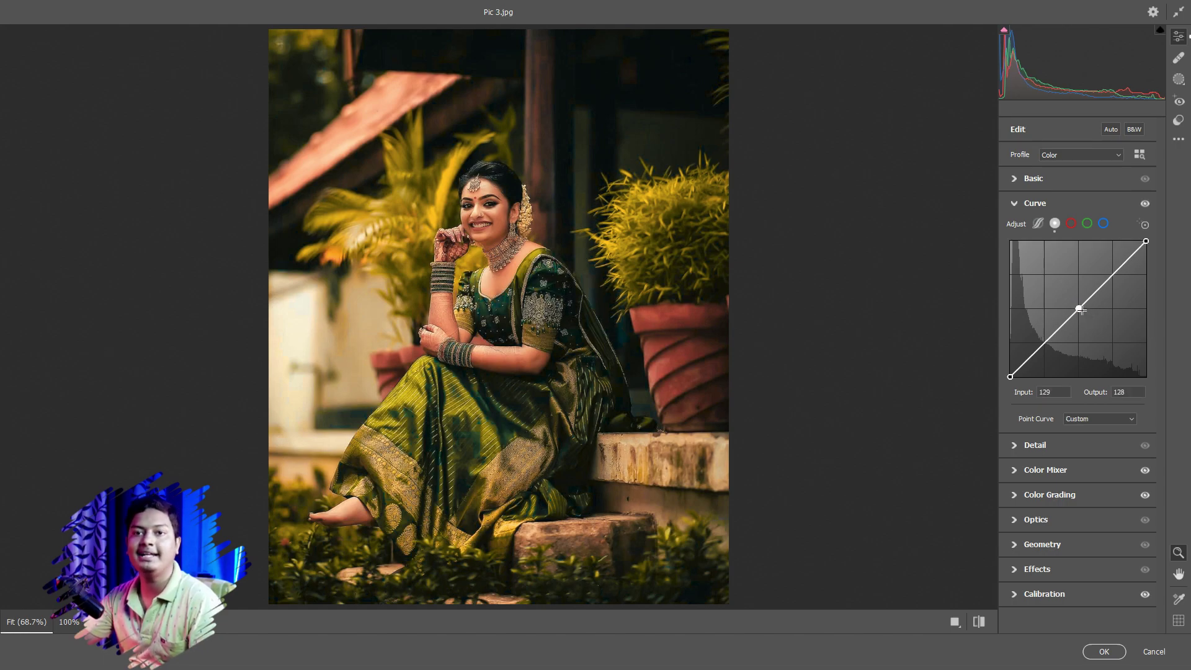
left_click_drag(1079, 308, 1074, 302)
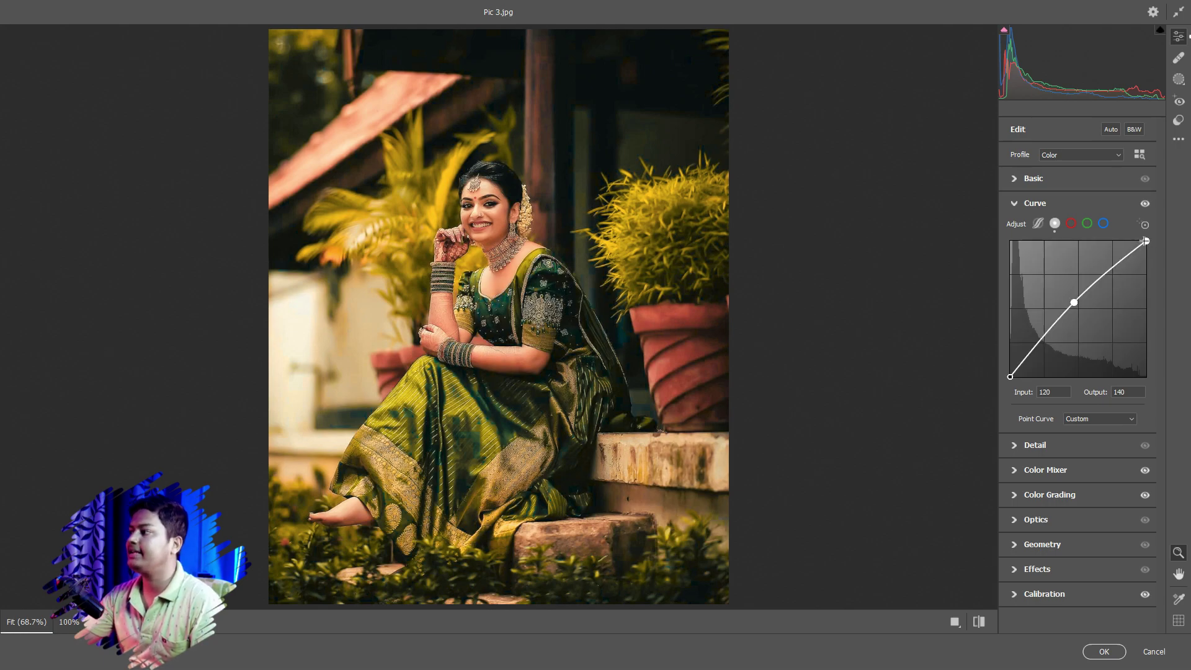
left_click_drag(1146, 240, 1146, 247)
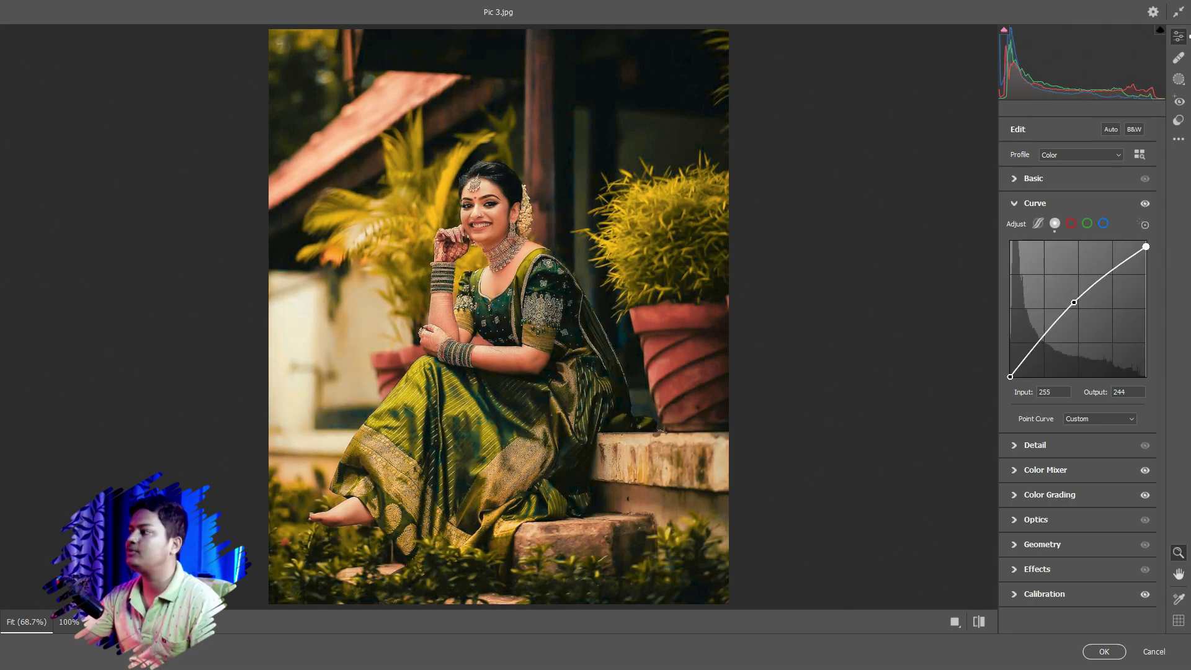
left_click(1010, 377)
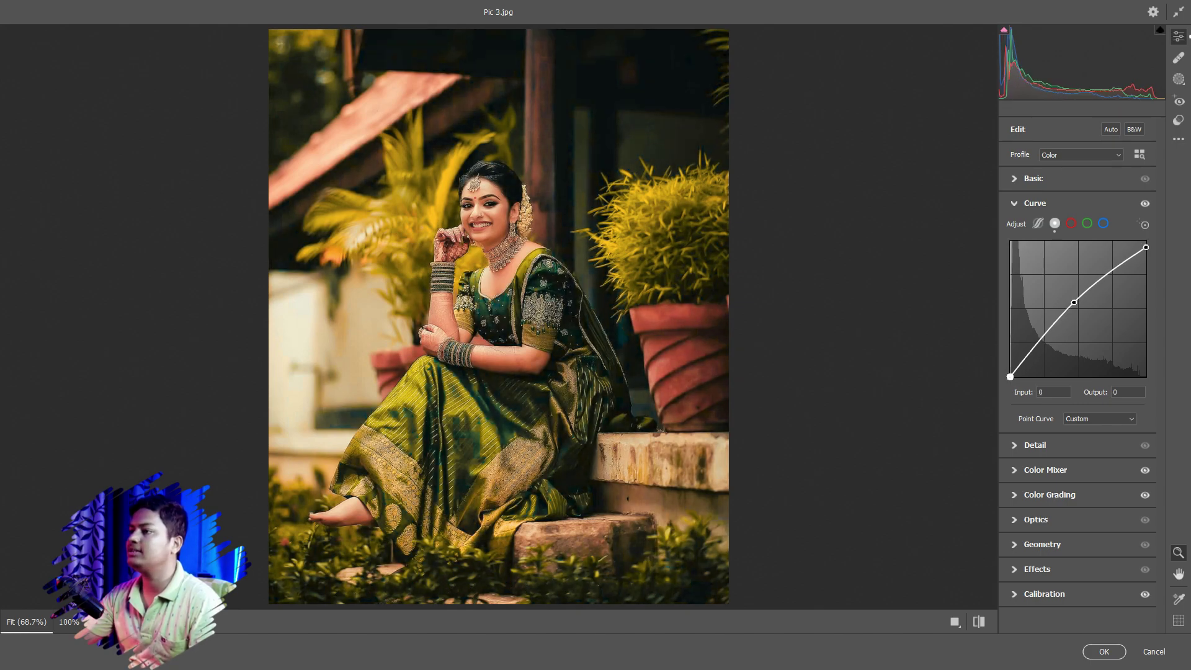
left_click(1072, 224)
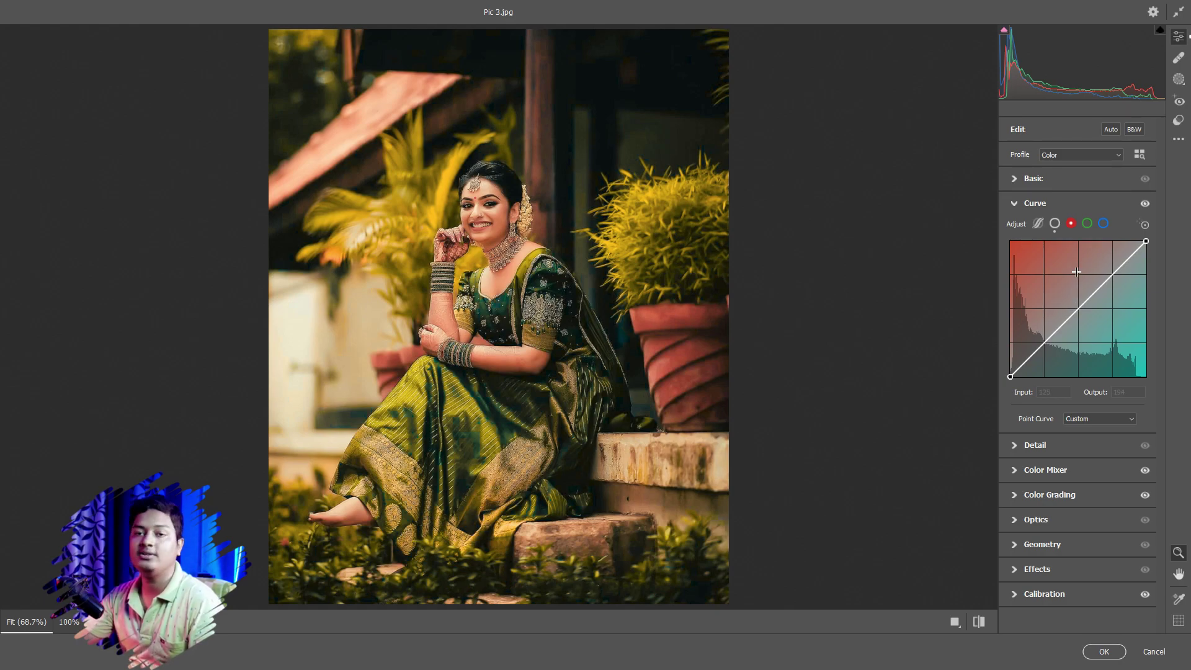
Step: Dip the red curve's midpoint slightly and move its white point to input 249
mouse_move(1080, 308)
left_mouse_down()
mouse_move(1057, 289)
mouse_move(1090, 329)
mouse_move(1083, 313)
left_mouse_up()
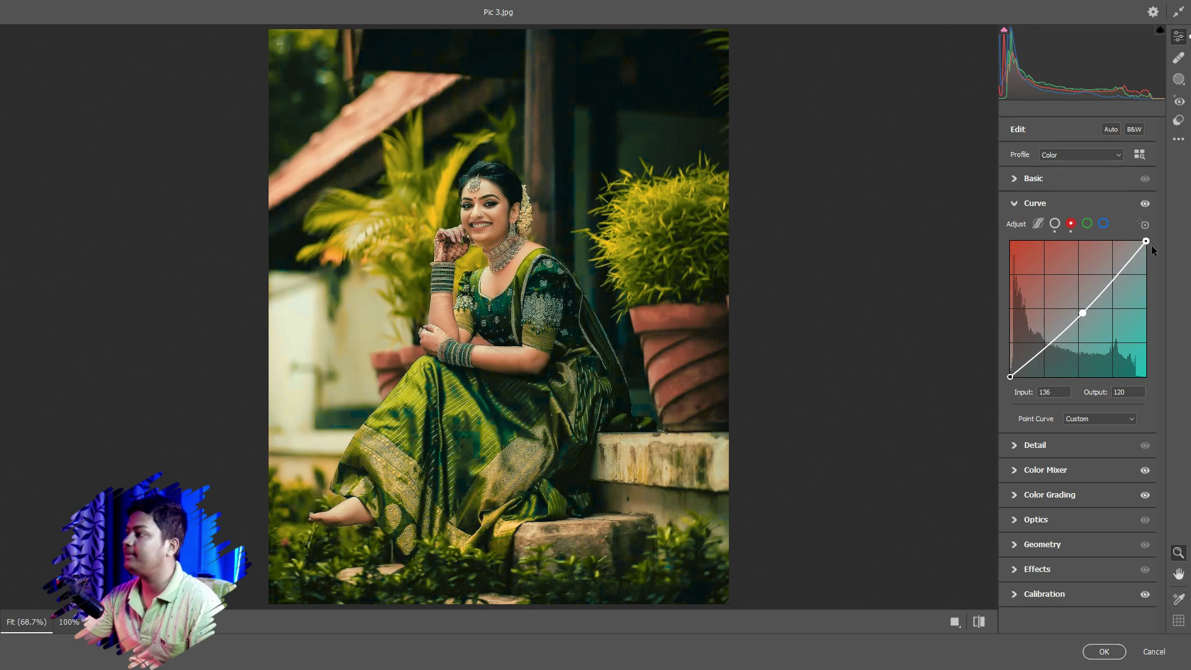
left_click_drag(1145, 241, 1143, 242)
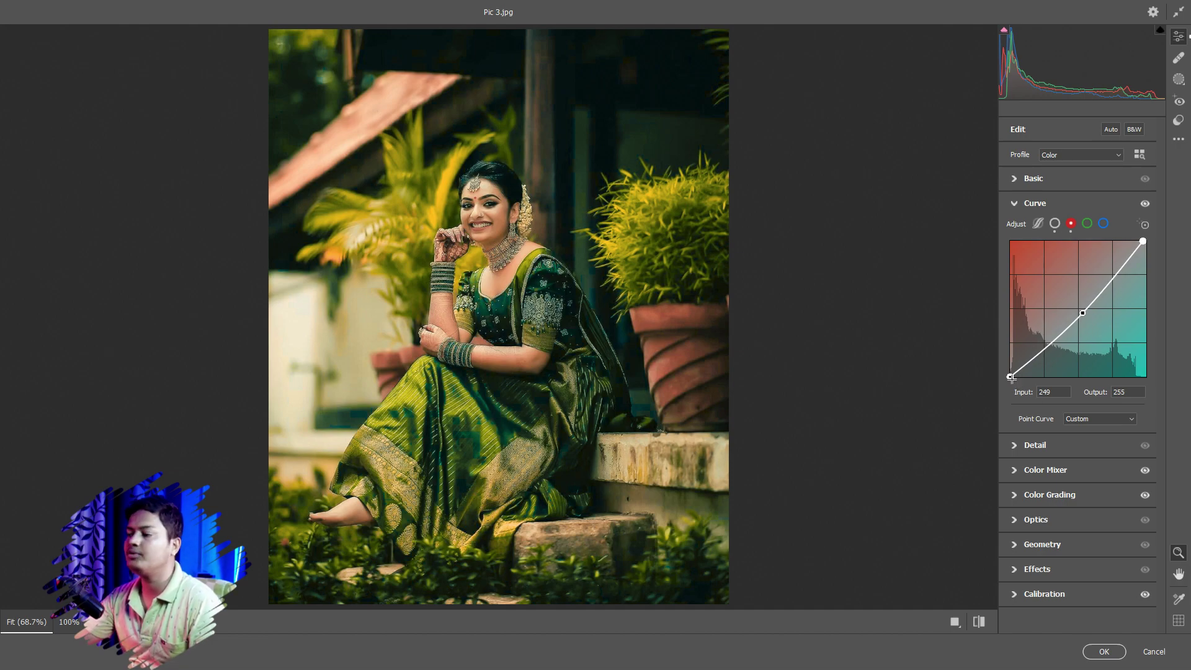
left_click(1087, 224)
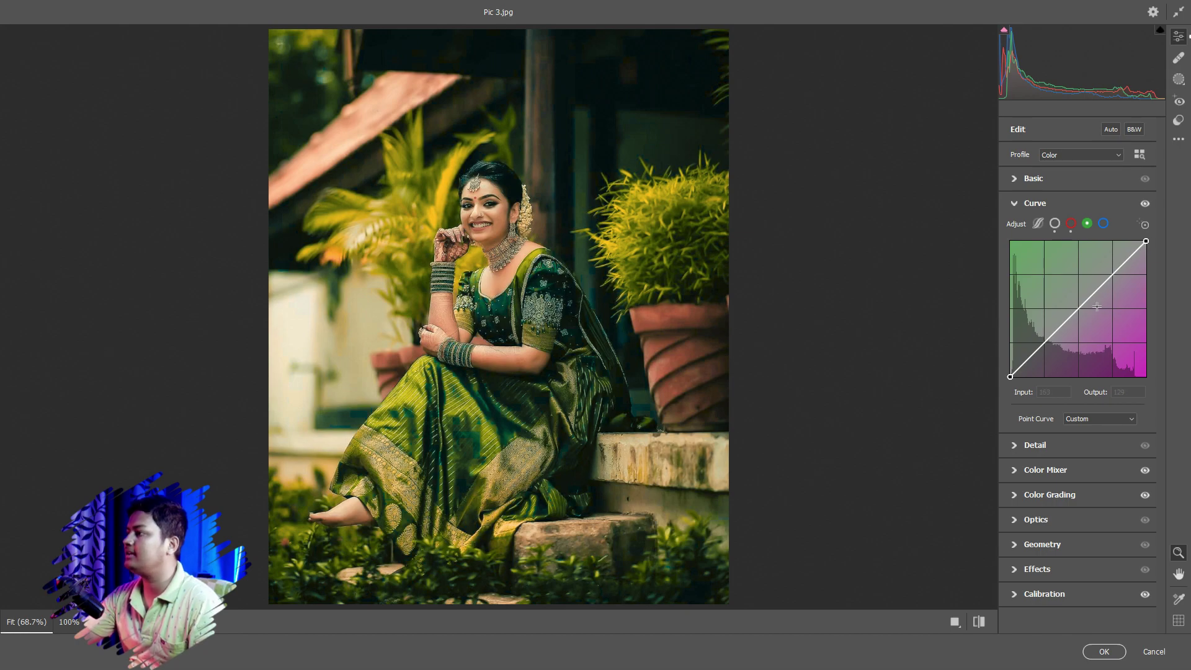
Step: Add a midpoint to the green curve and pull its top end inward
left_click(1080, 309)
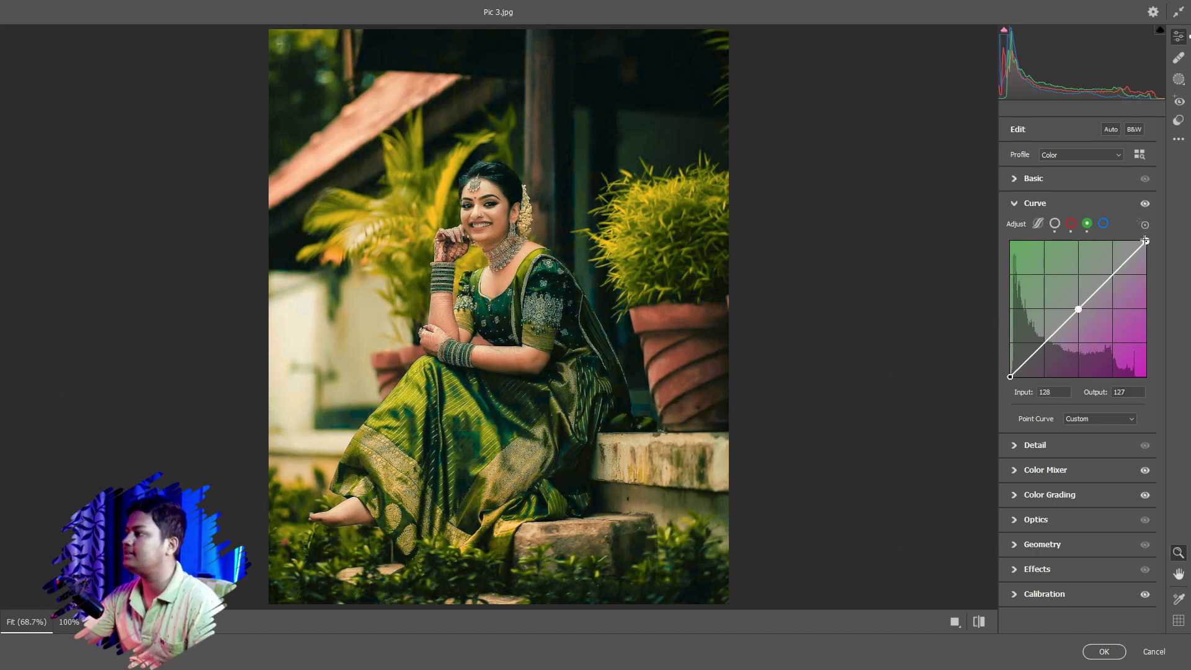
left_click_drag(1145, 240, 1138, 241)
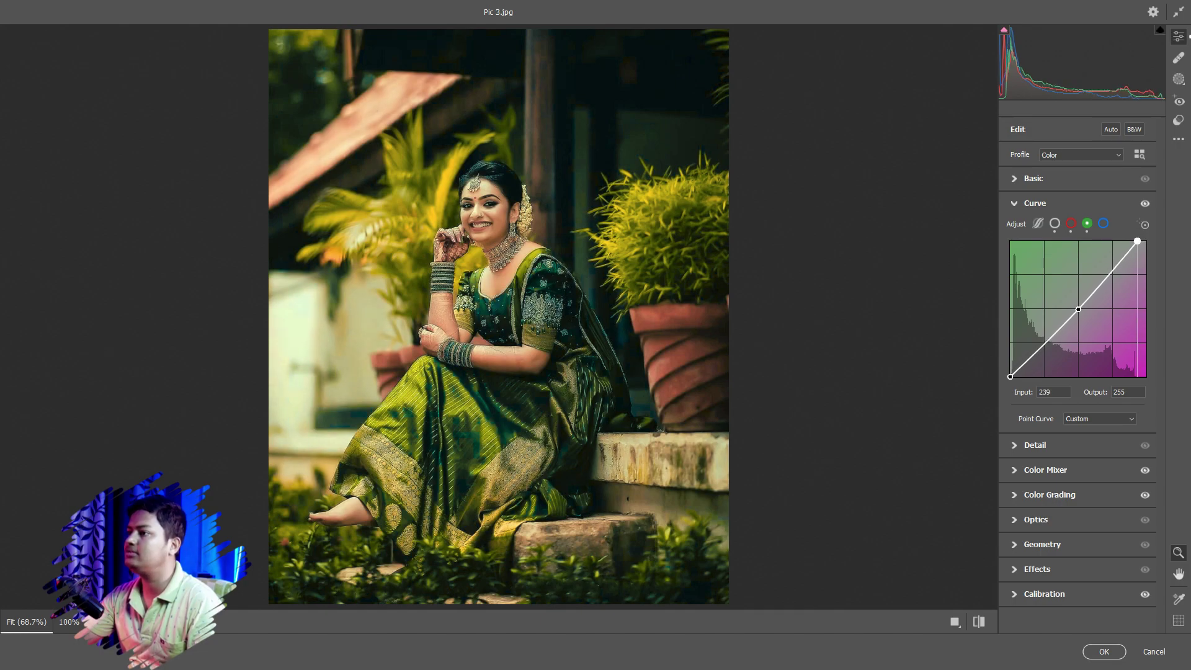
left_click_drag(1138, 241, 1139, 241)
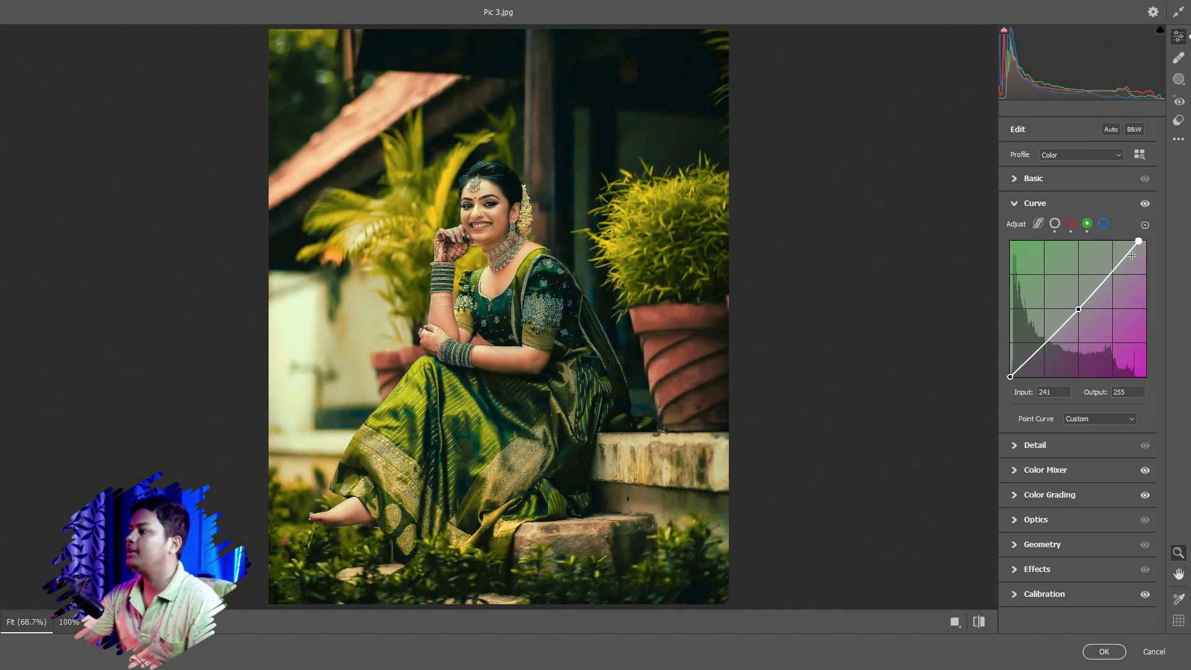
Step: Bend the blue curve up so input 121 maps to 139, lowering its top end
left_click(1103, 224)
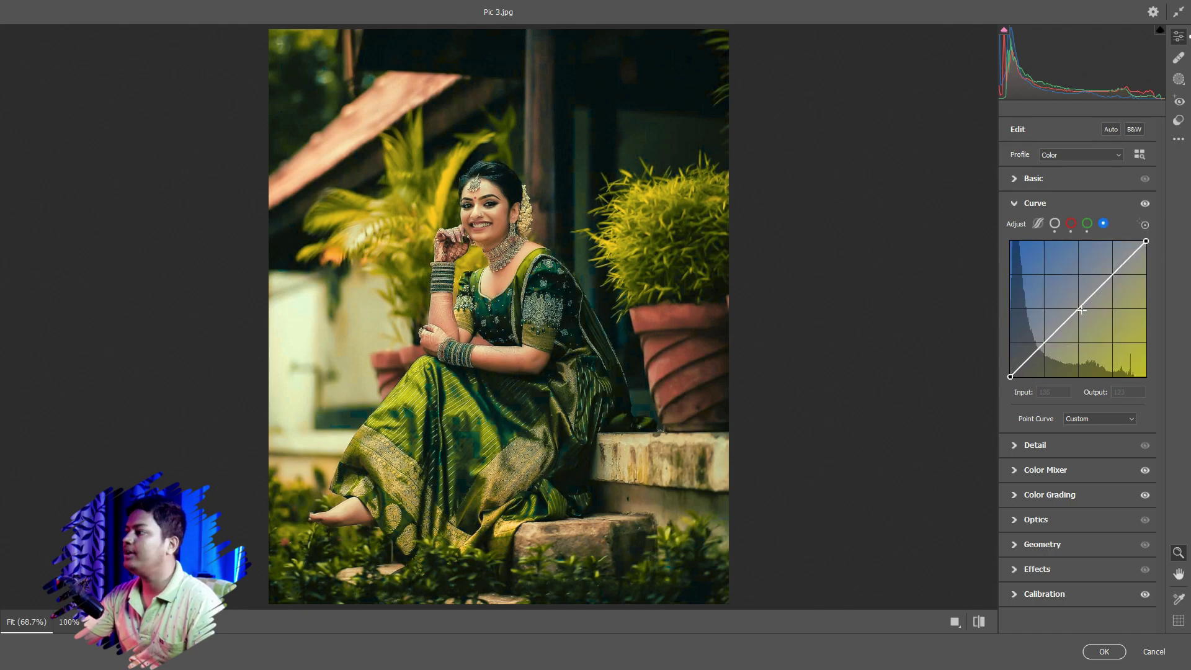
left_click(1080, 309)
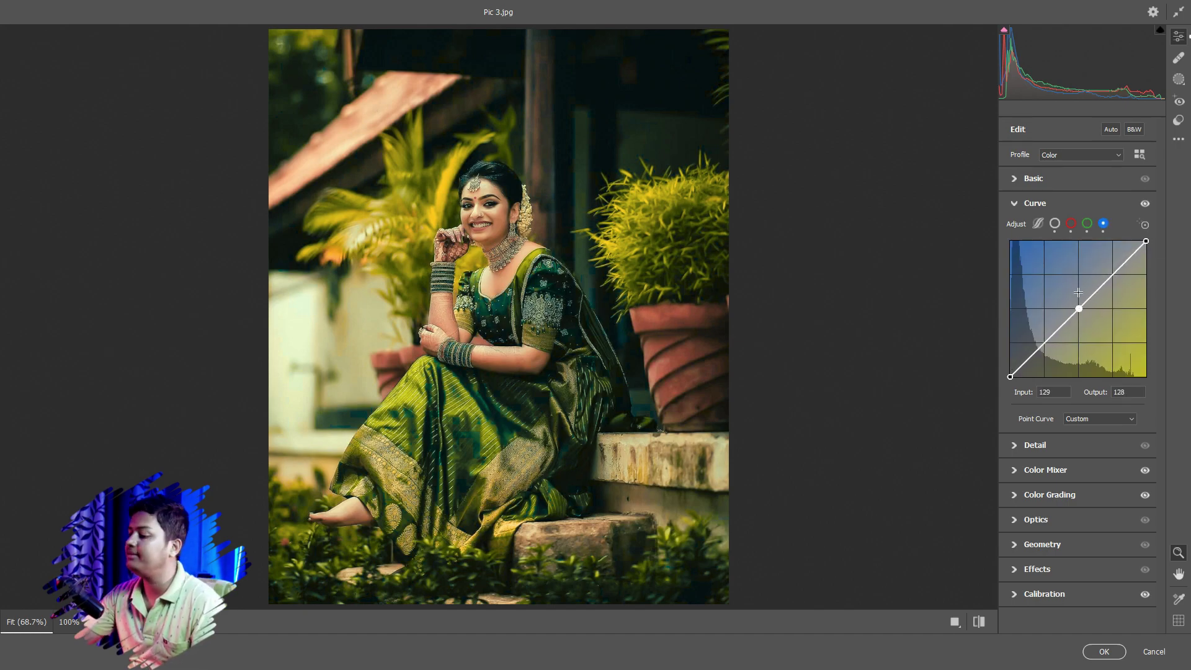
left_click_drag(1080, 309, 1073, 304)
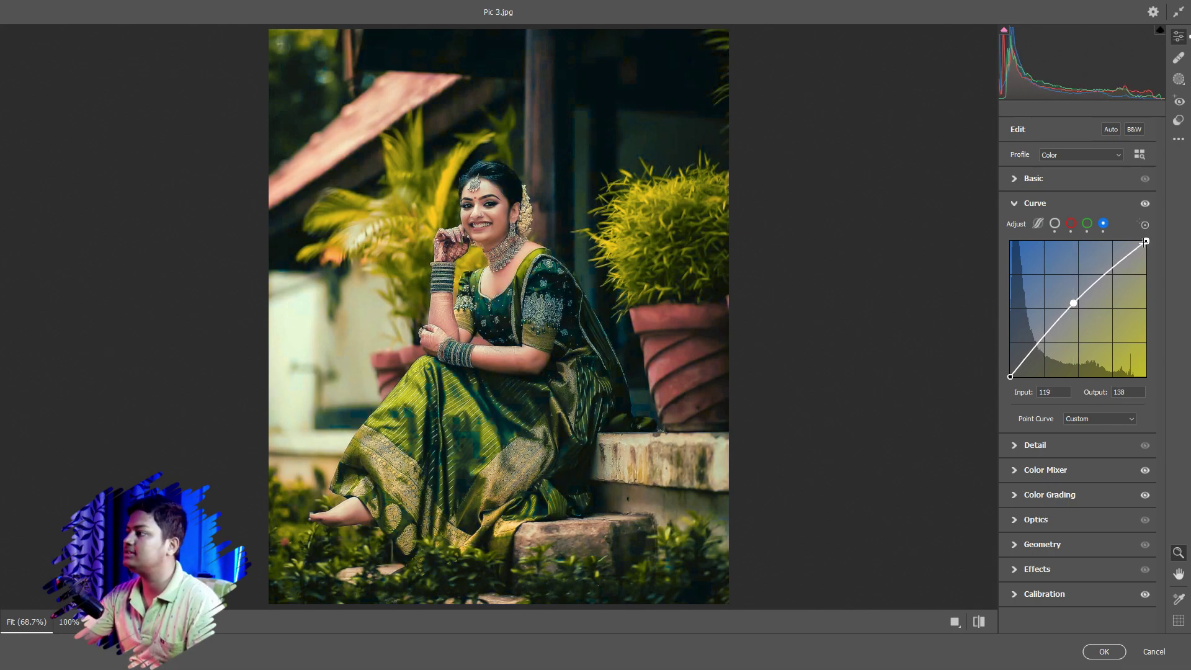
left_click_drag(1145, 241, 1145, 248)
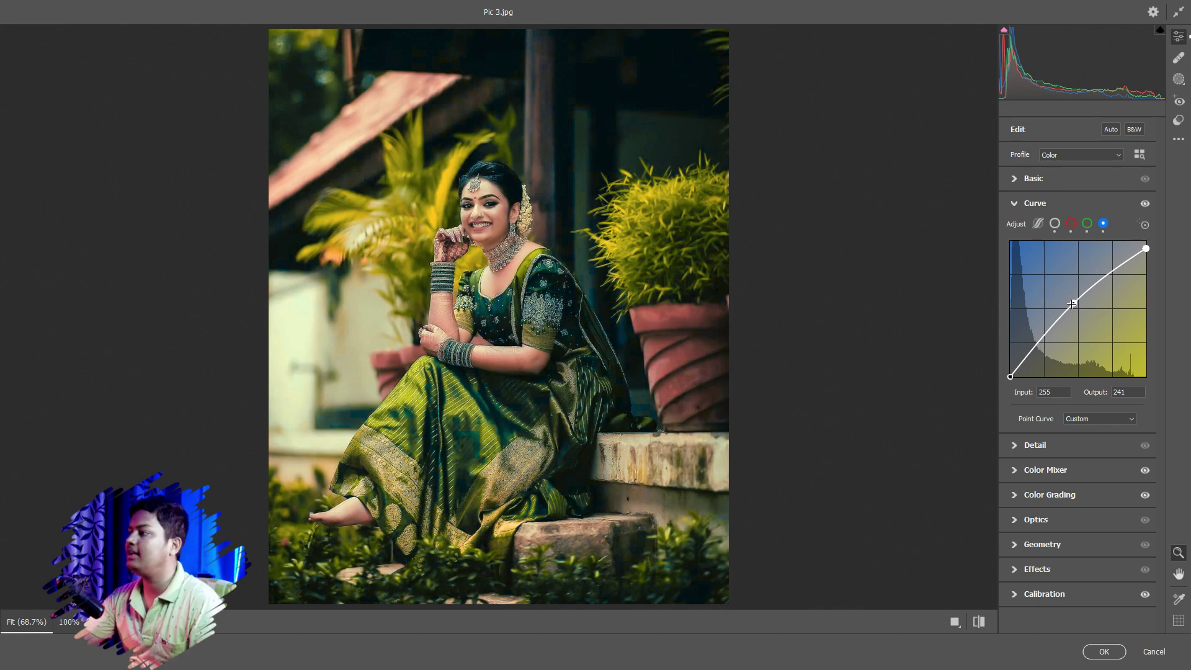
left_click_drag(1073, 304, 1075, 303)
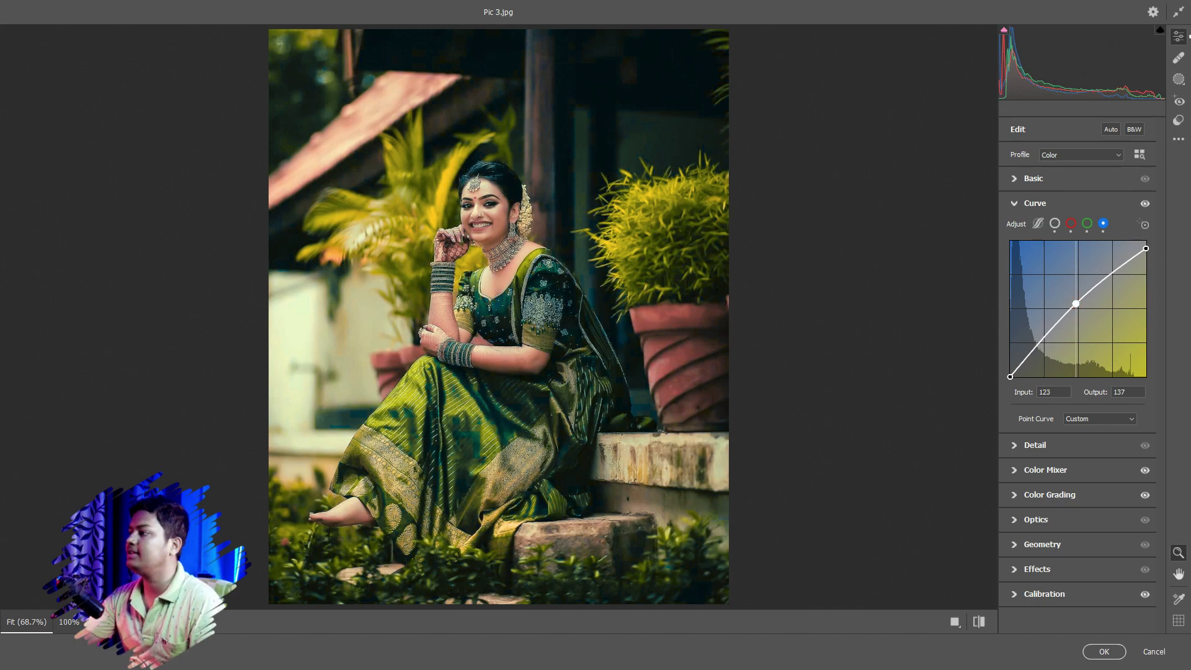
Step: Return the green curve to nearly straight and compare the photo with and without curves
left_click(1087, 223)
left_click_drag(1079, 311, 1085, 308)
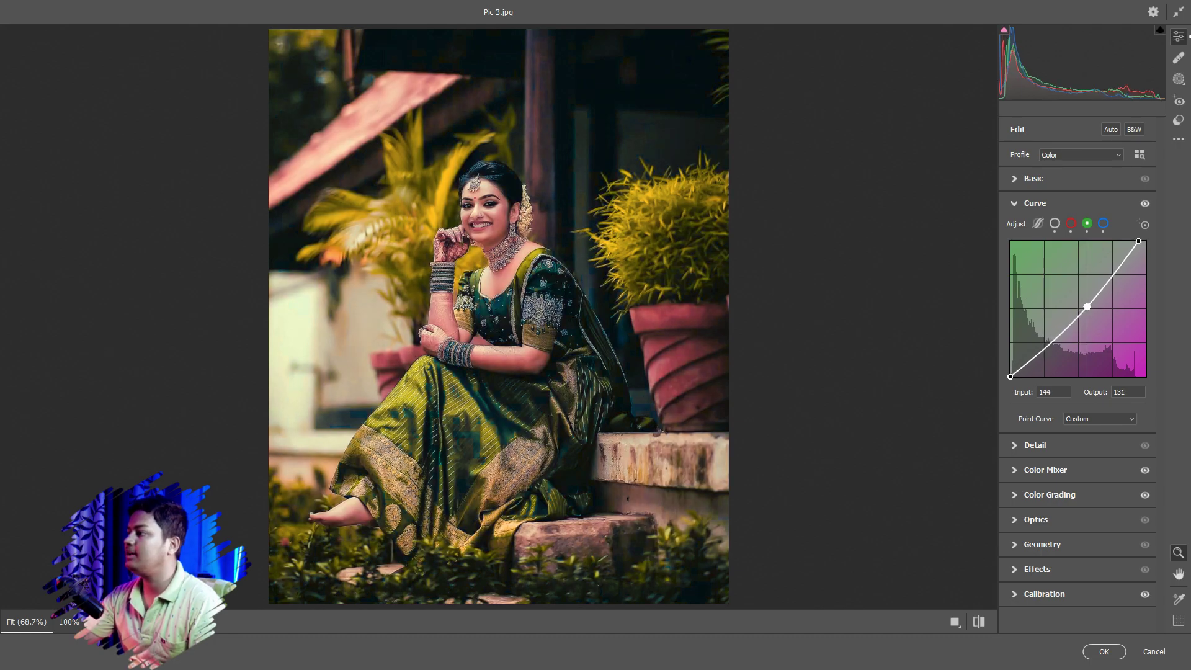
left_click_drag(1138, 241, 1139, 241)
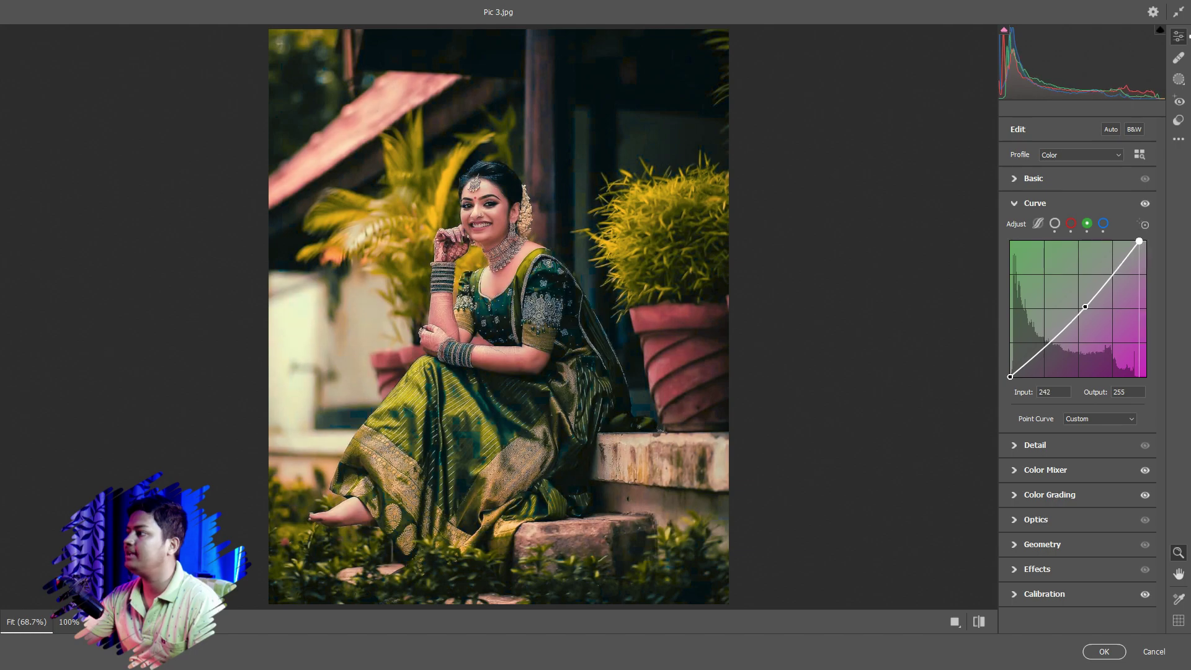
left_click_drag(1085, 307, 1078, 309)
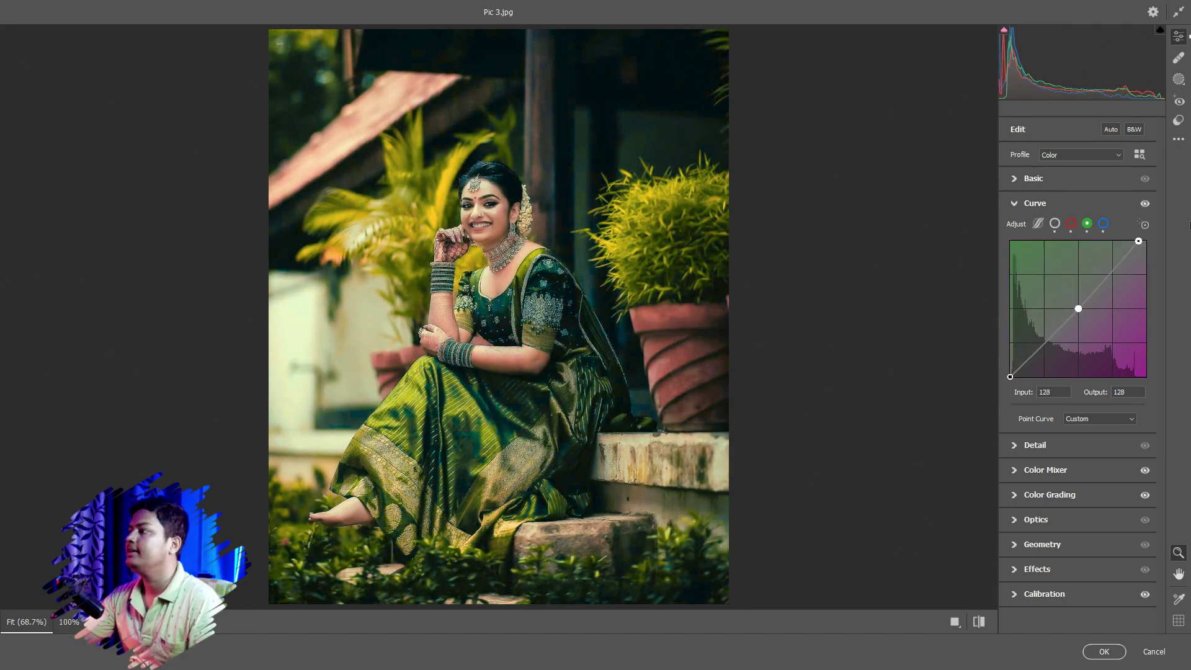
left_click(1146, 205)
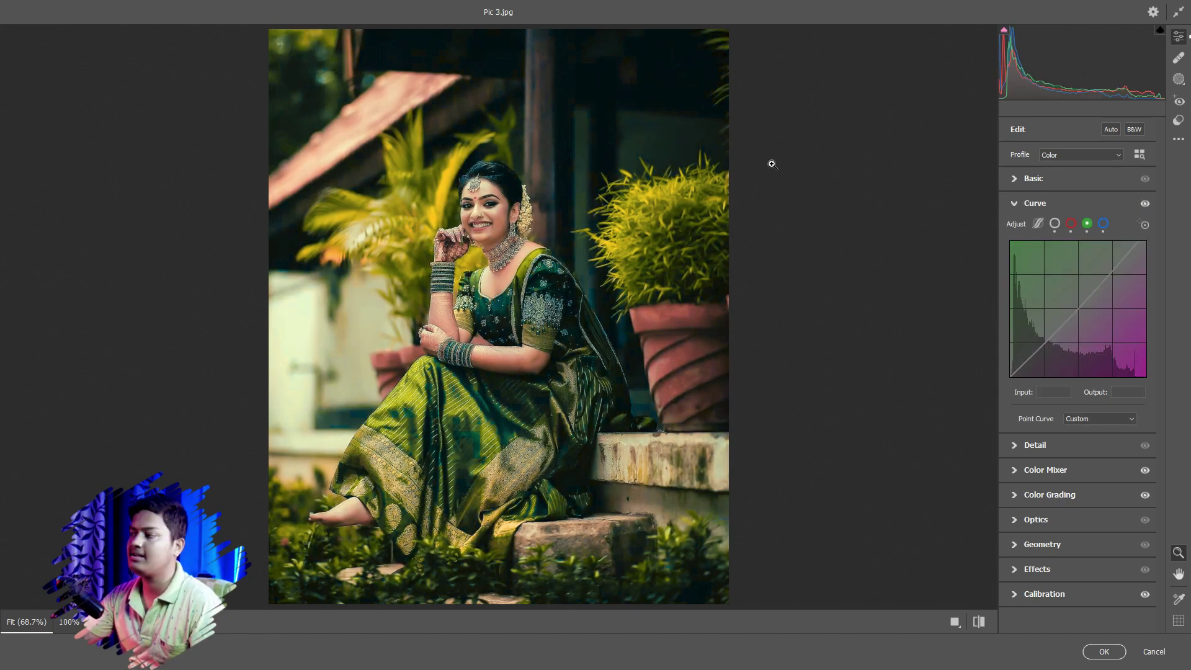
Step: Set Temperature -5, Tint -5, Exposure +0.10 and Contrast +10 in the Basic panel
left_click(1040, 180)
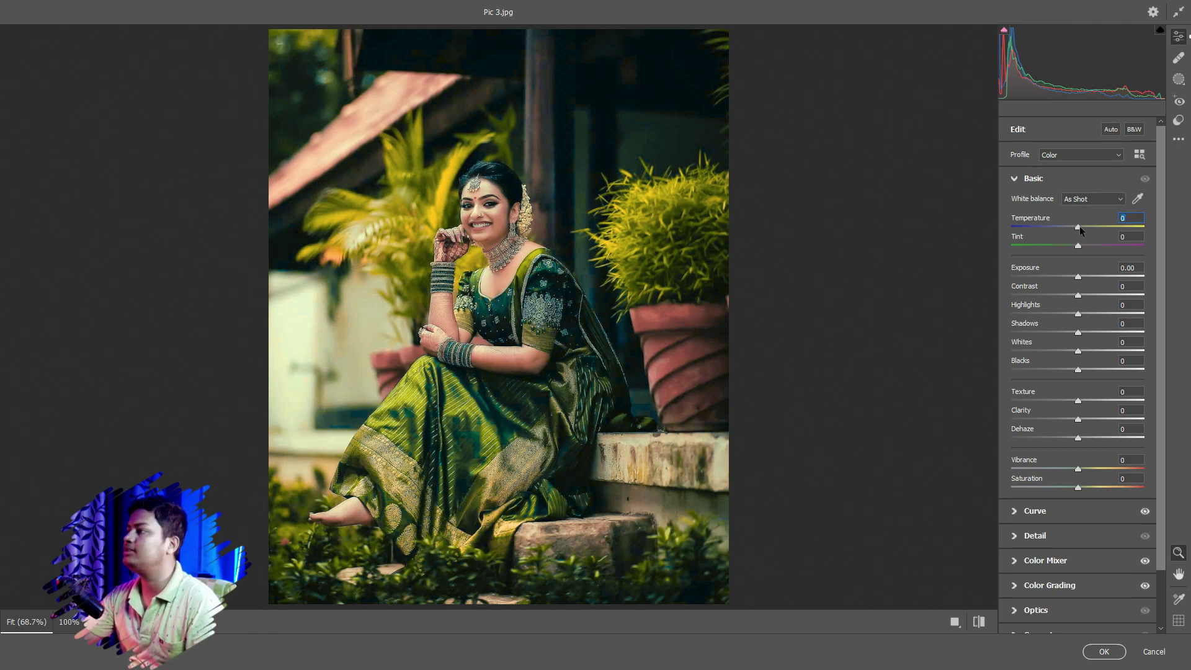
left_click_drag(1079, 227, 1074, 227)
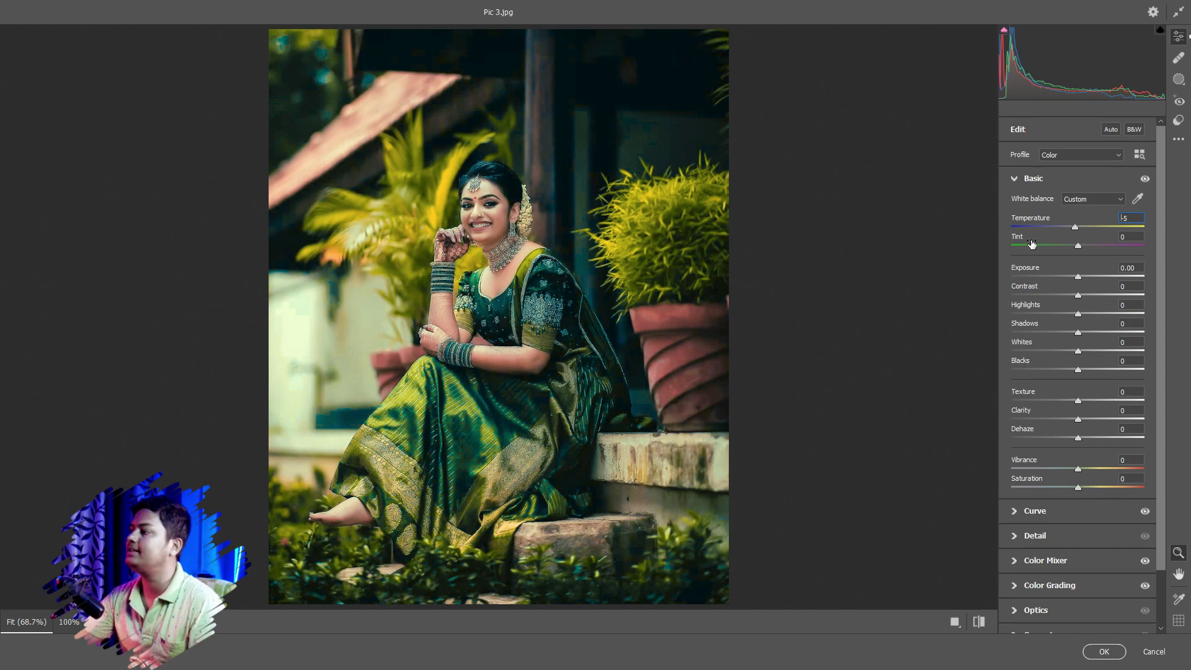
left_click_drag(1078, 246, 1076, 247)
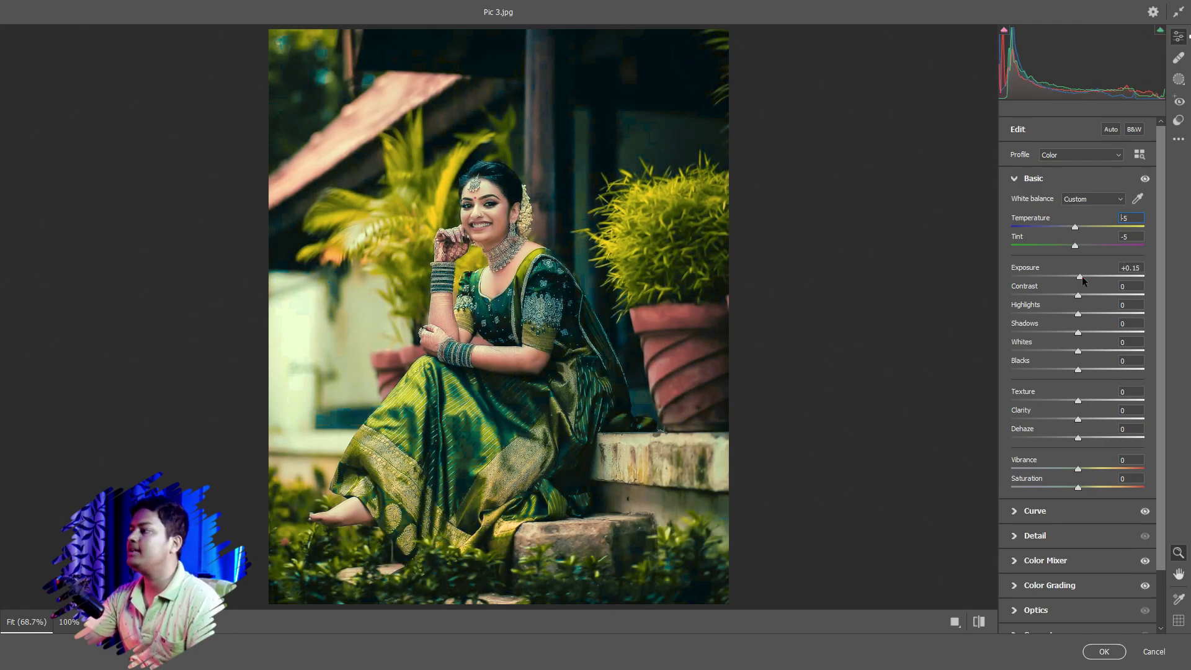
left_click_drag(1081, 278, 1081, 277)
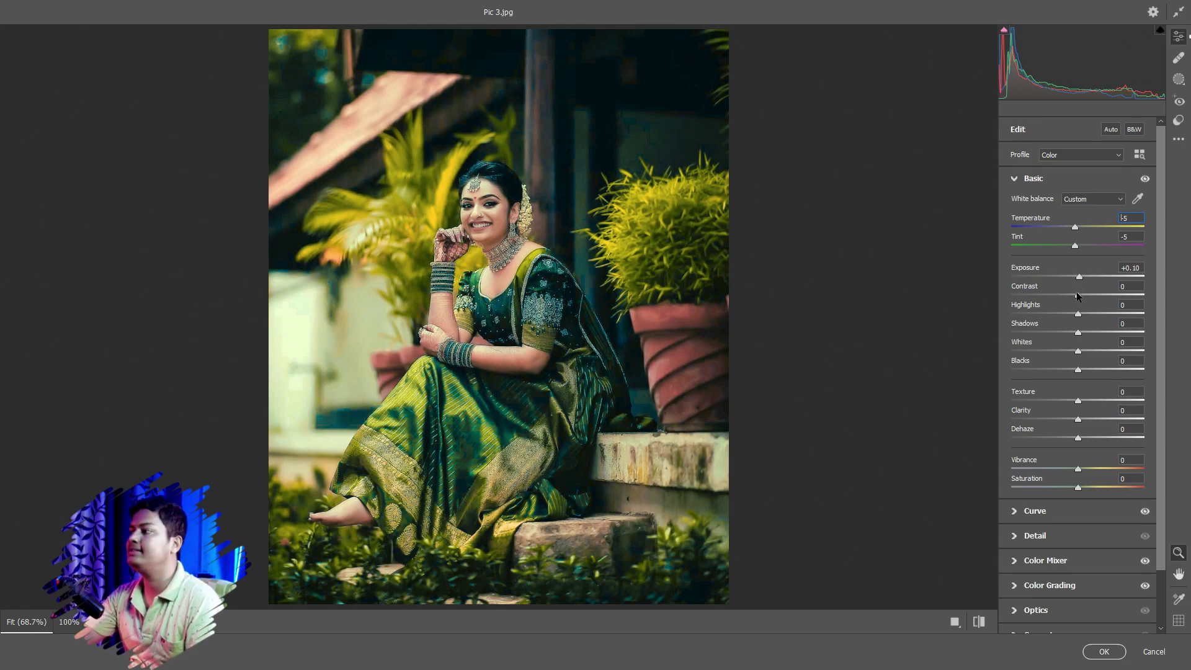
left_click_drag(1079, 293, 1085, 297)
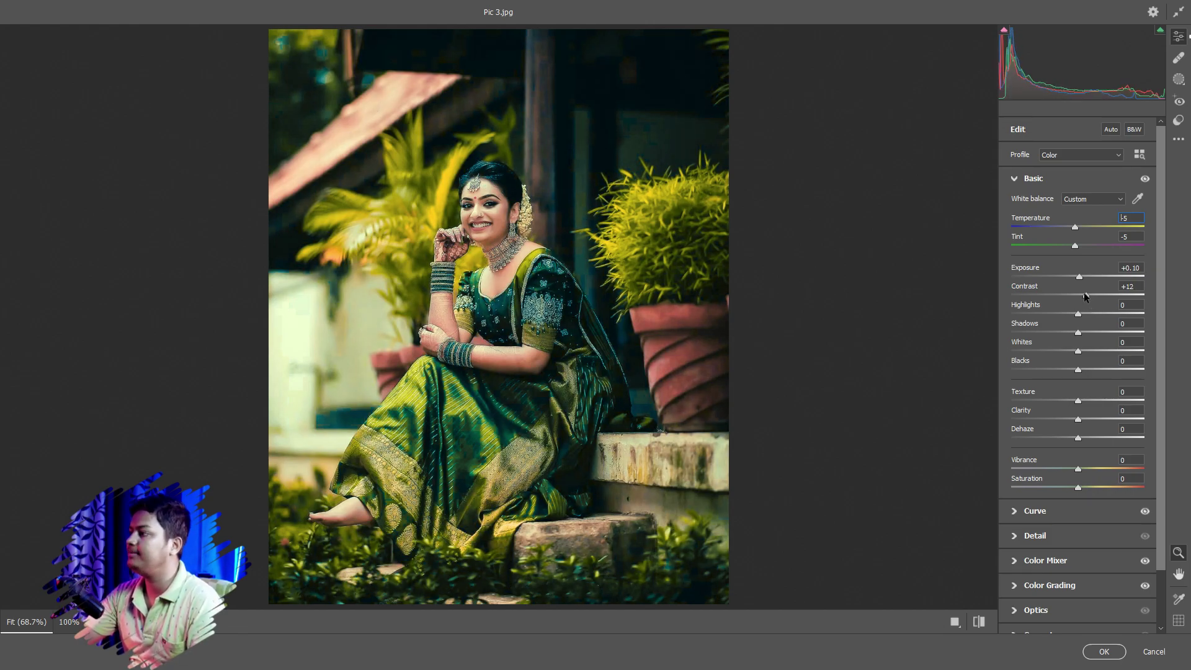
left_click_drag(1085, 295, 1089, 315)
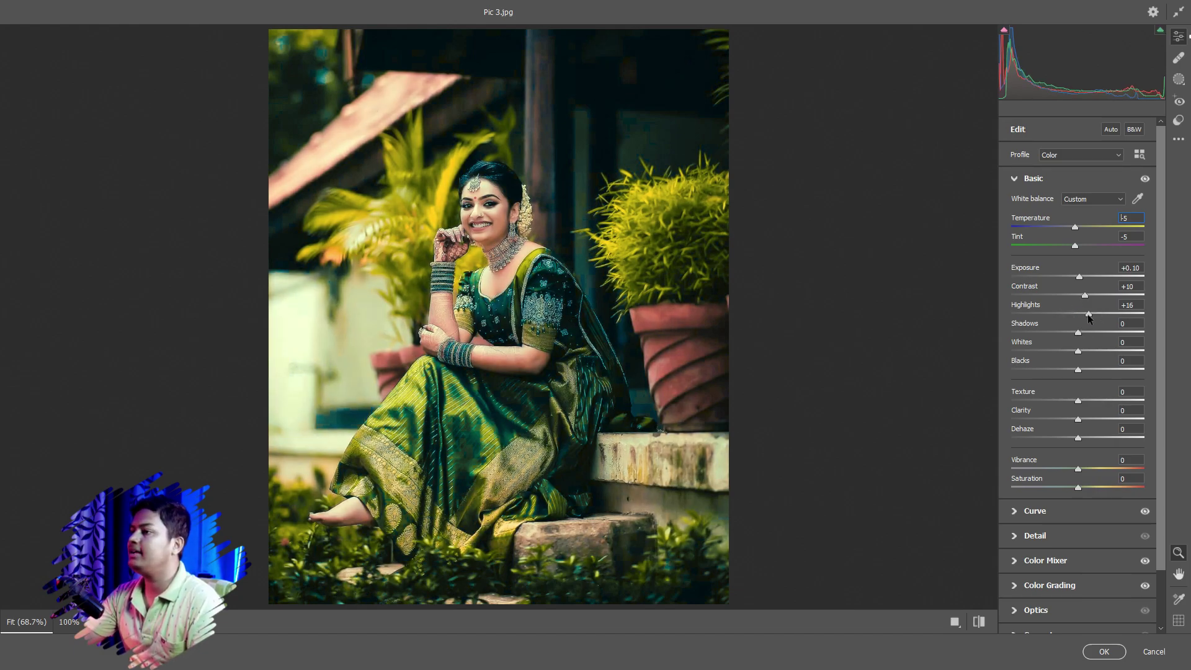
Step: Set Highlights +5, Shadows +50, Whites -20, Blacks -10, Clarity +15, Dehaze +15, Vibrance +40
double_click(1080, 314)
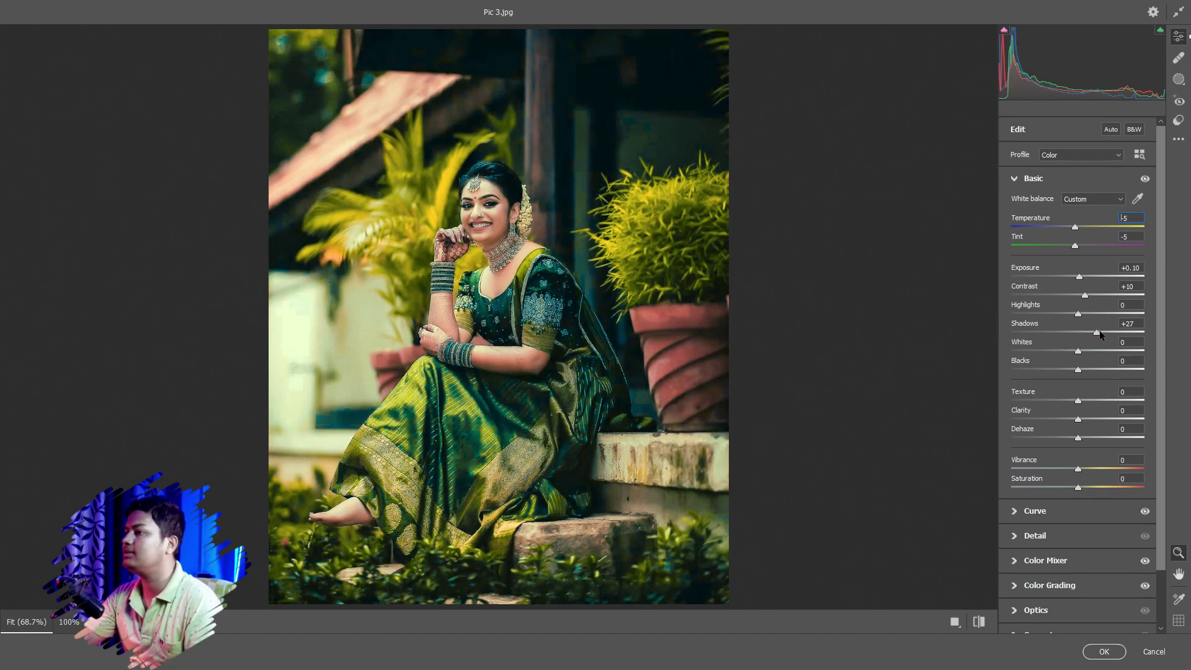
left_click_drag(1100, 332, 1111, 327)
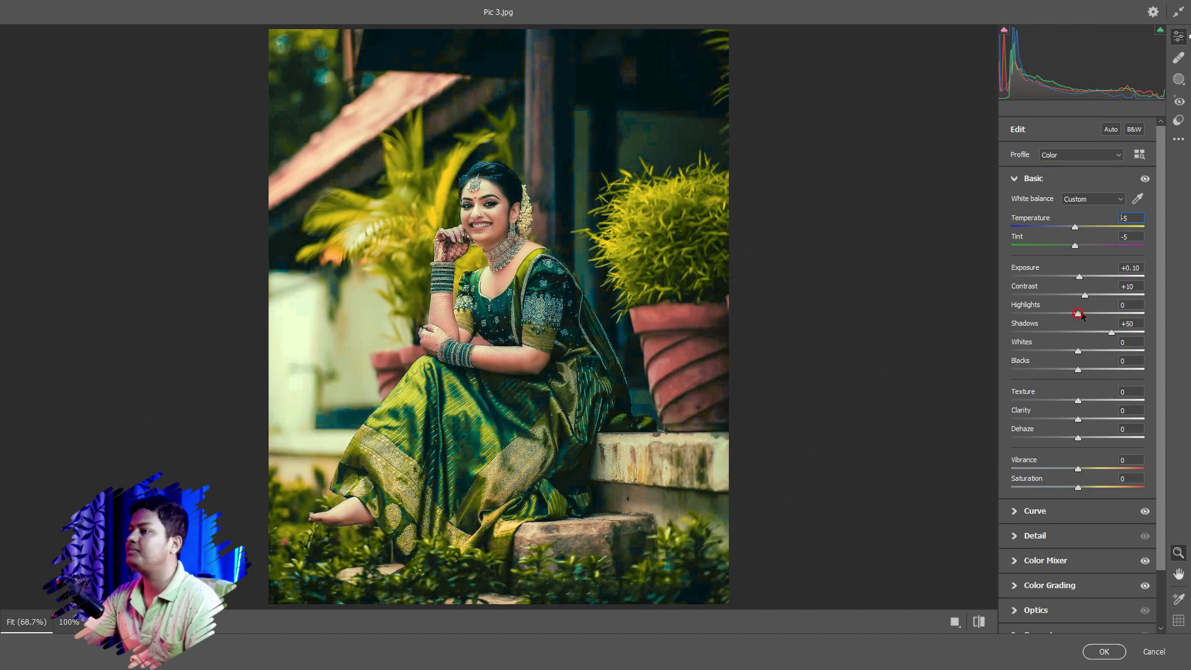
left_click_drag(1078, 314, 1084, 317)
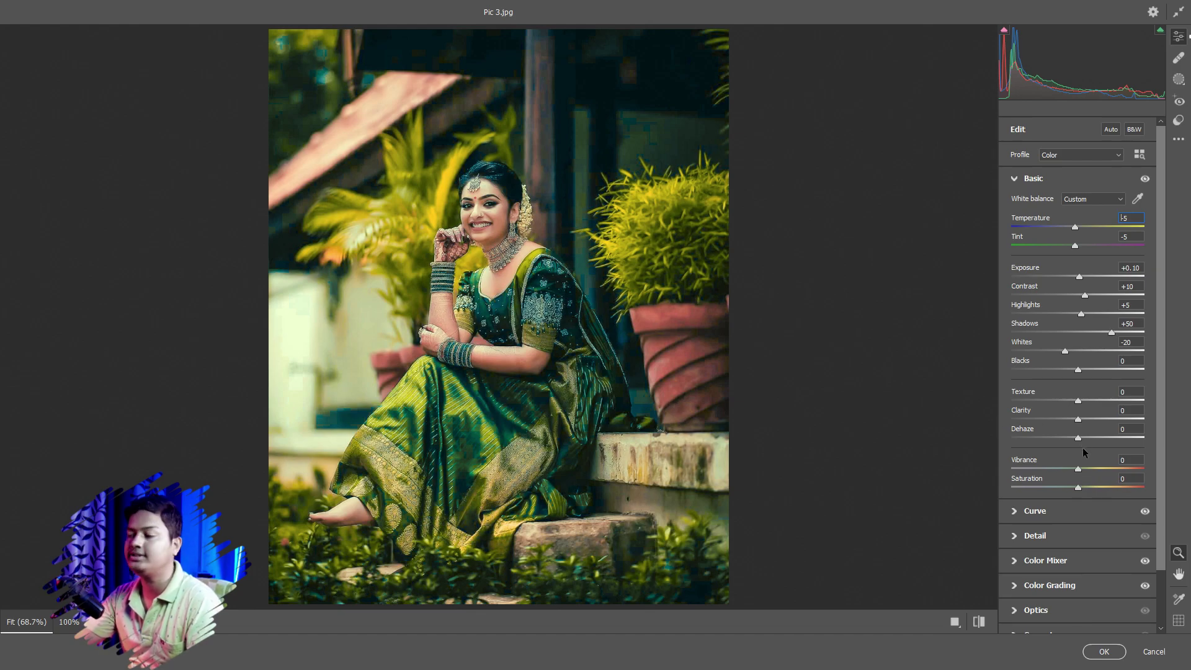
left_click_drag(1079, 368, 1069, 367)
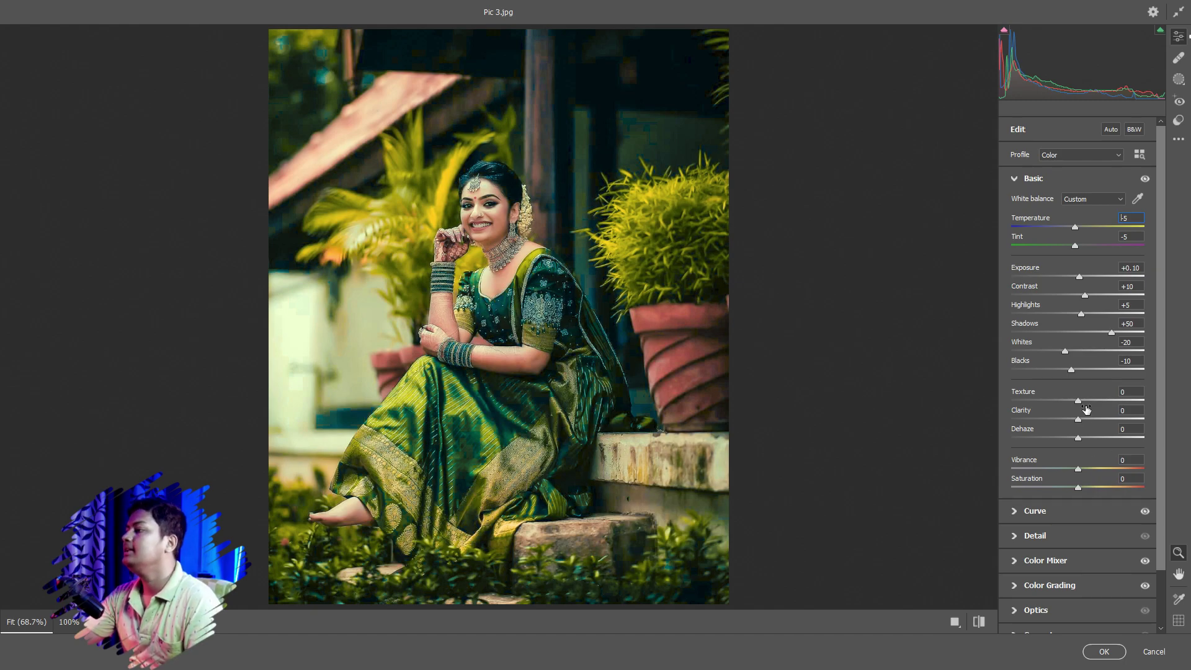
left_click_drag(1081, 417, 1085, 421)
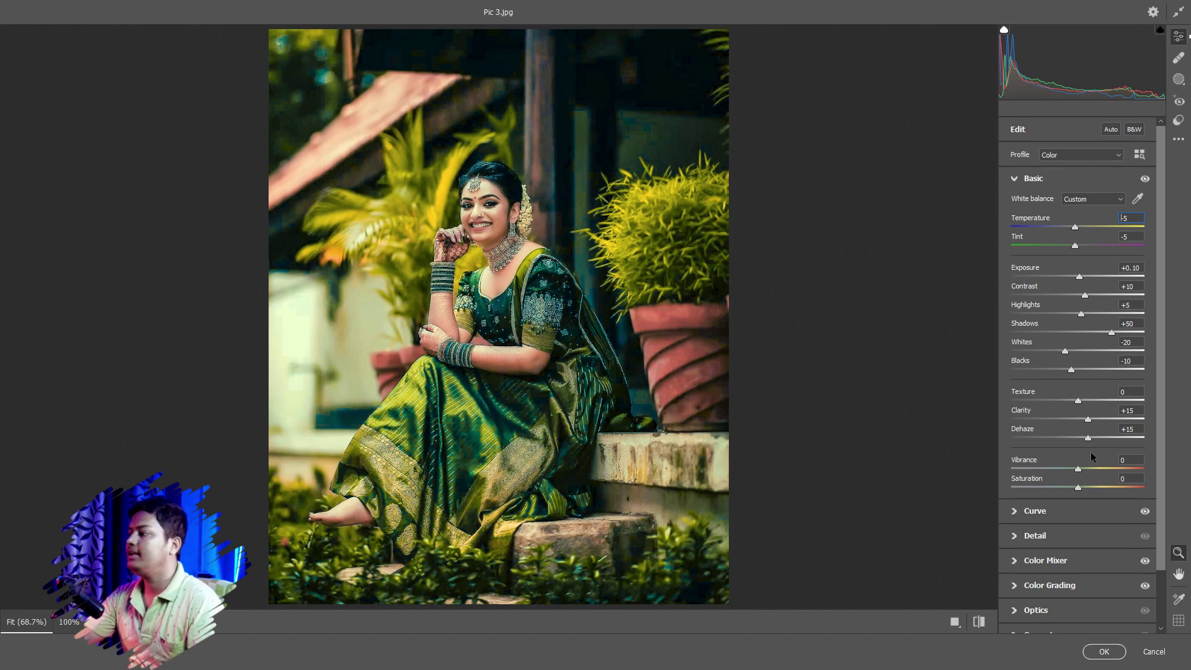
left_click_drag(1094, 467, 1115, 469)
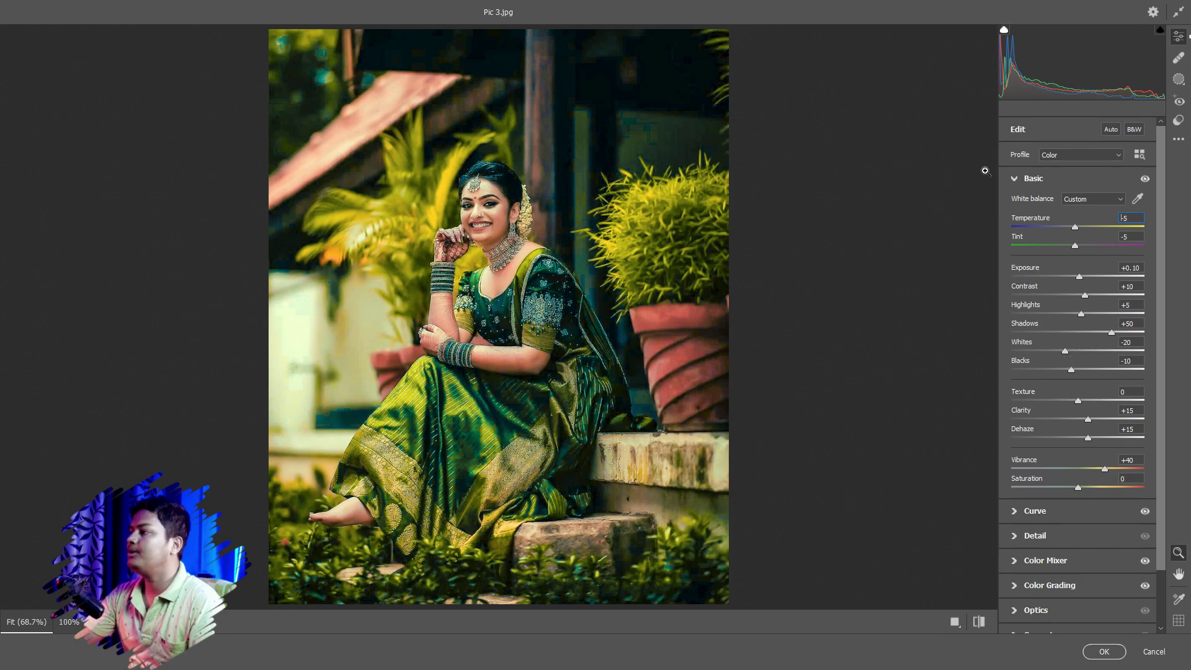
left_click(1054, 178)
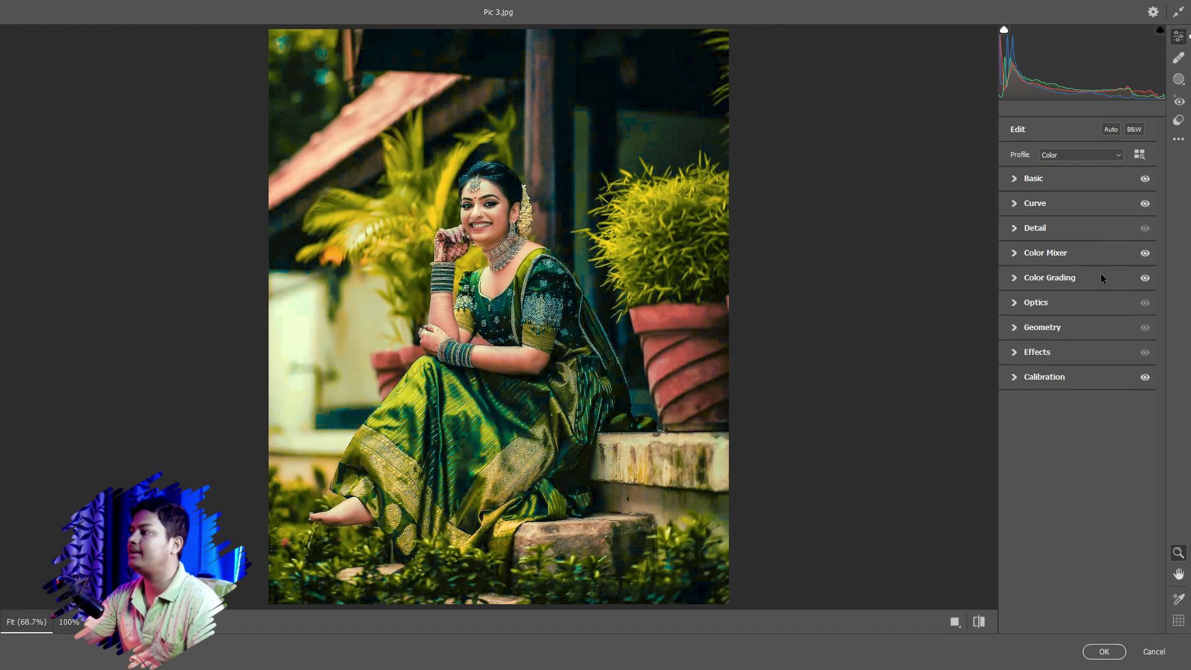
Step: Review the Detail panel by comparing the photo with and without sharpening and noise settings
left_click(1037, 230)
type("30")
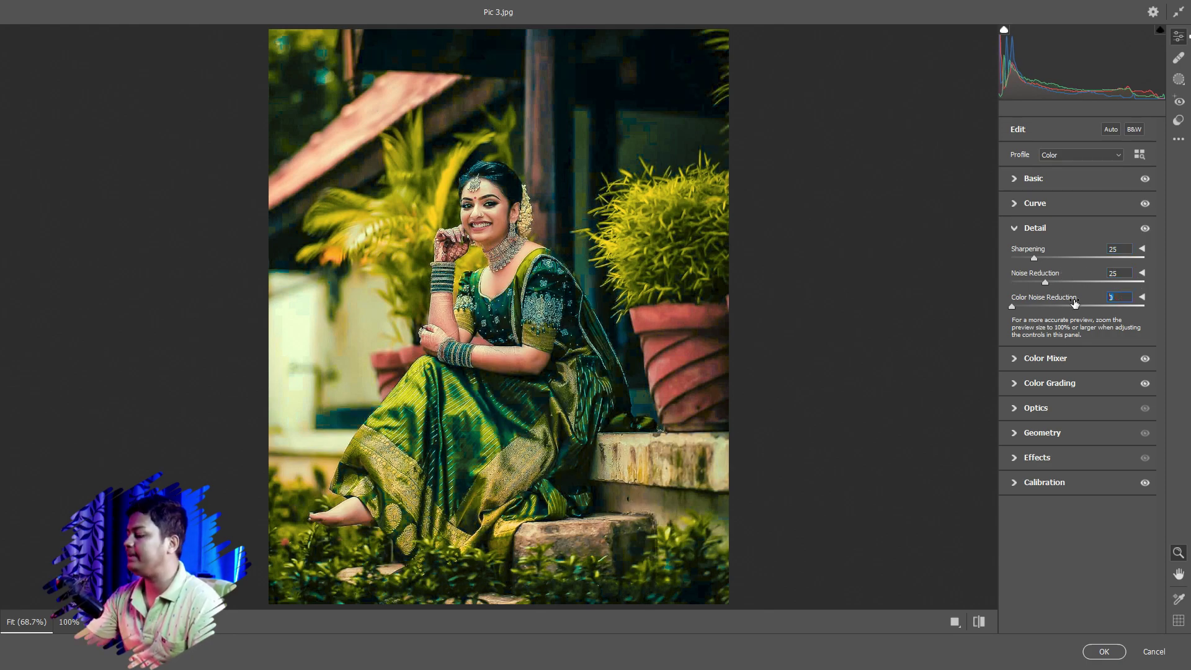
left_click(1143, 229)
left_click(1143, 229)
left_click(1143, 229)
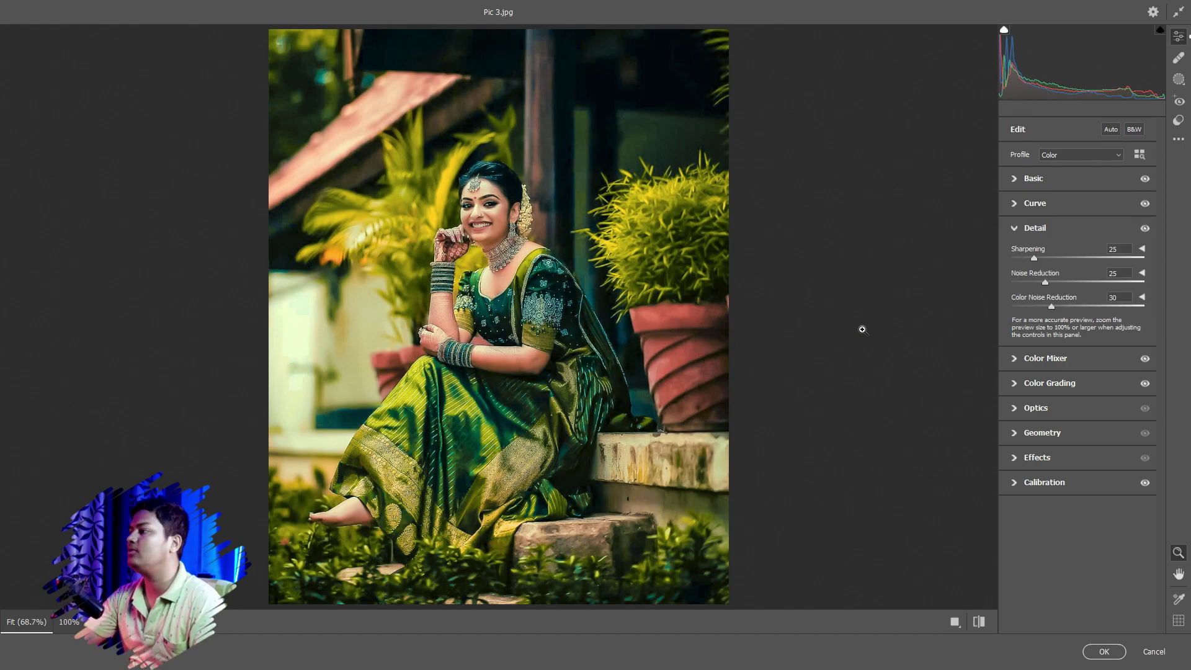
left_click(1011, 231)
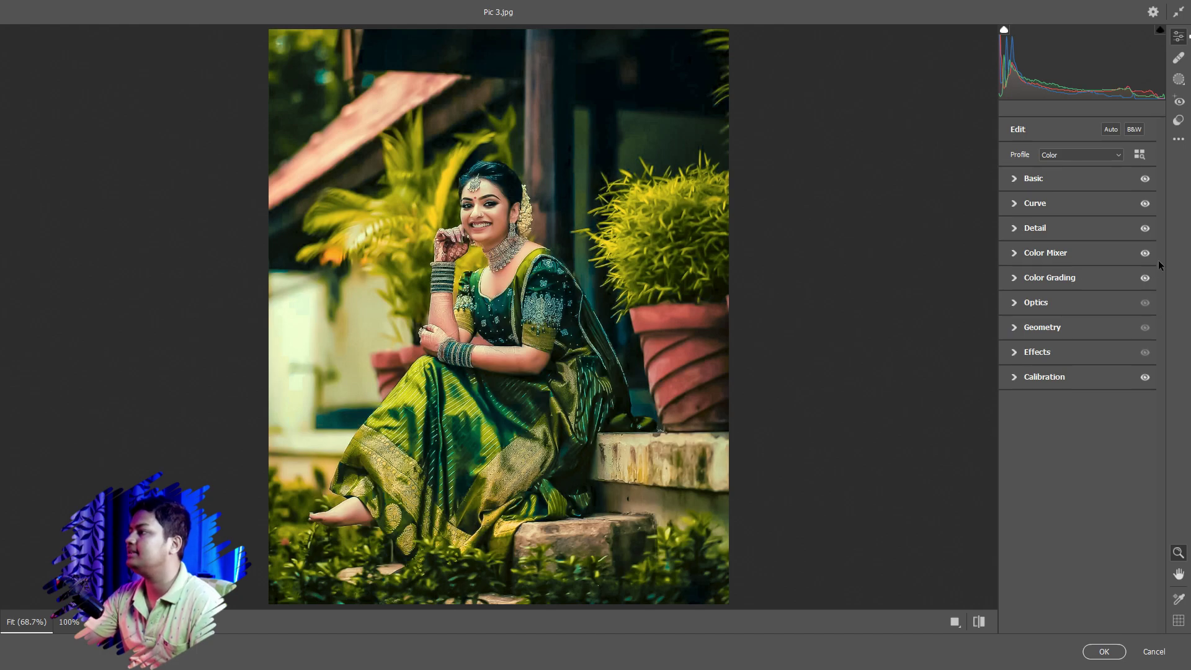
Step: Add a -25 vignette with feather 100 in the Effects panel
left_click(1036, 352)
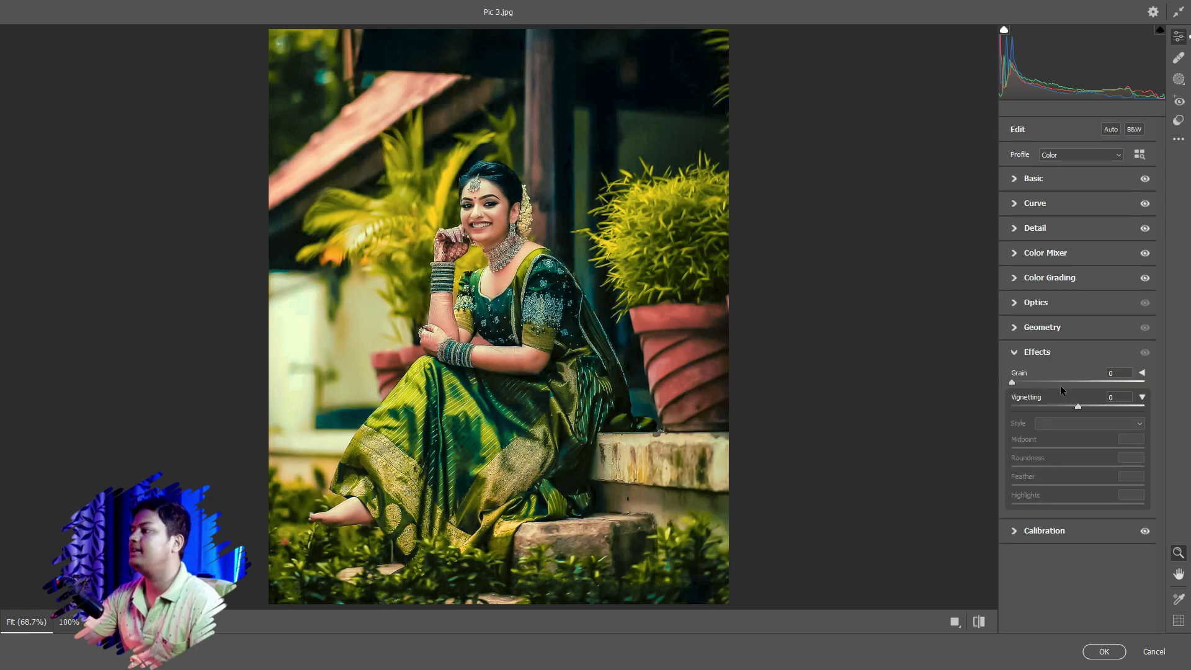
left_click_drag(1076, 406, 1071, 406)
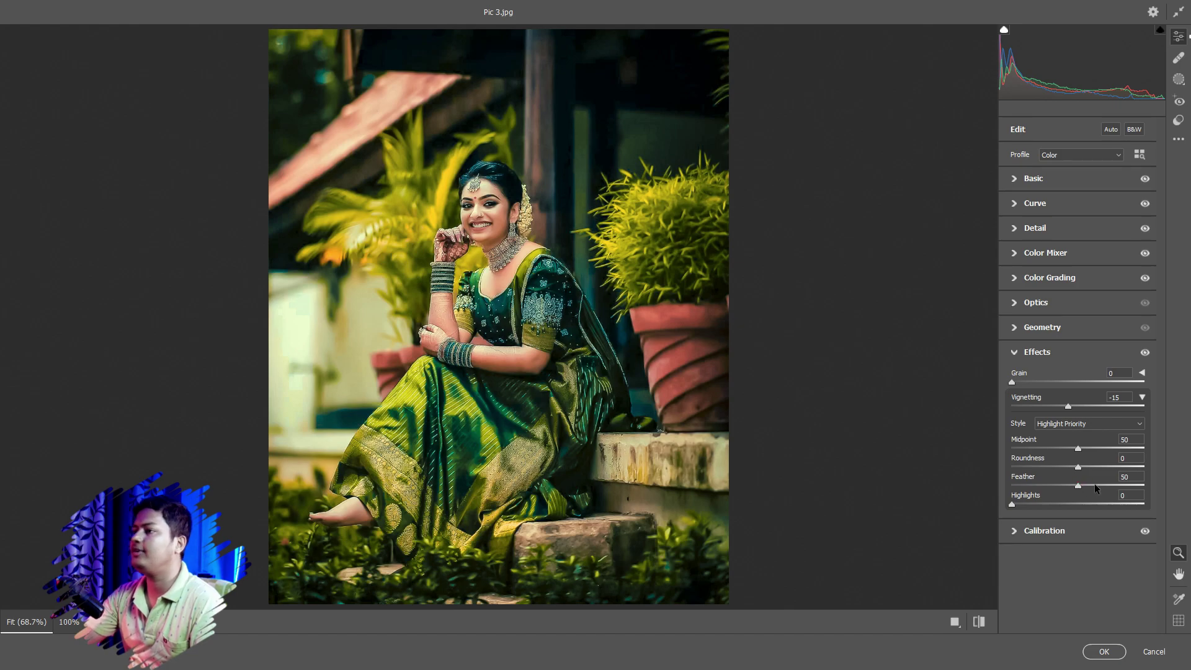
left_click_drag(1081, 485, 1190, 487)
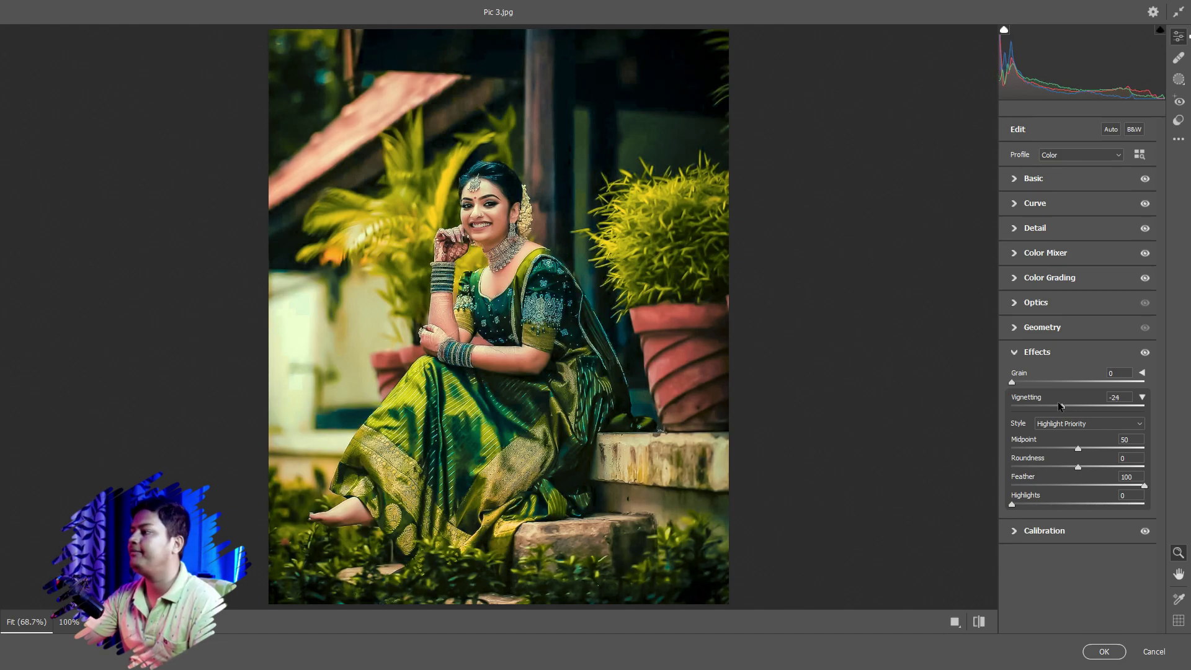
left_click_drag(1058, 401, 1057, 400)
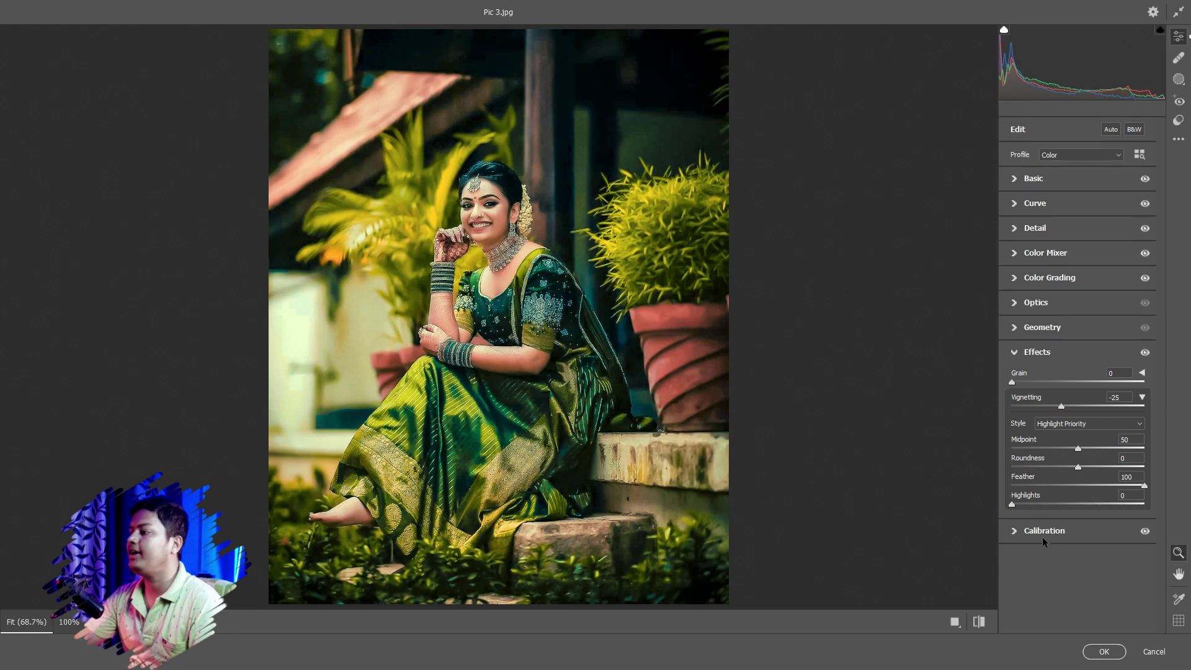
left_click(1015, 354)
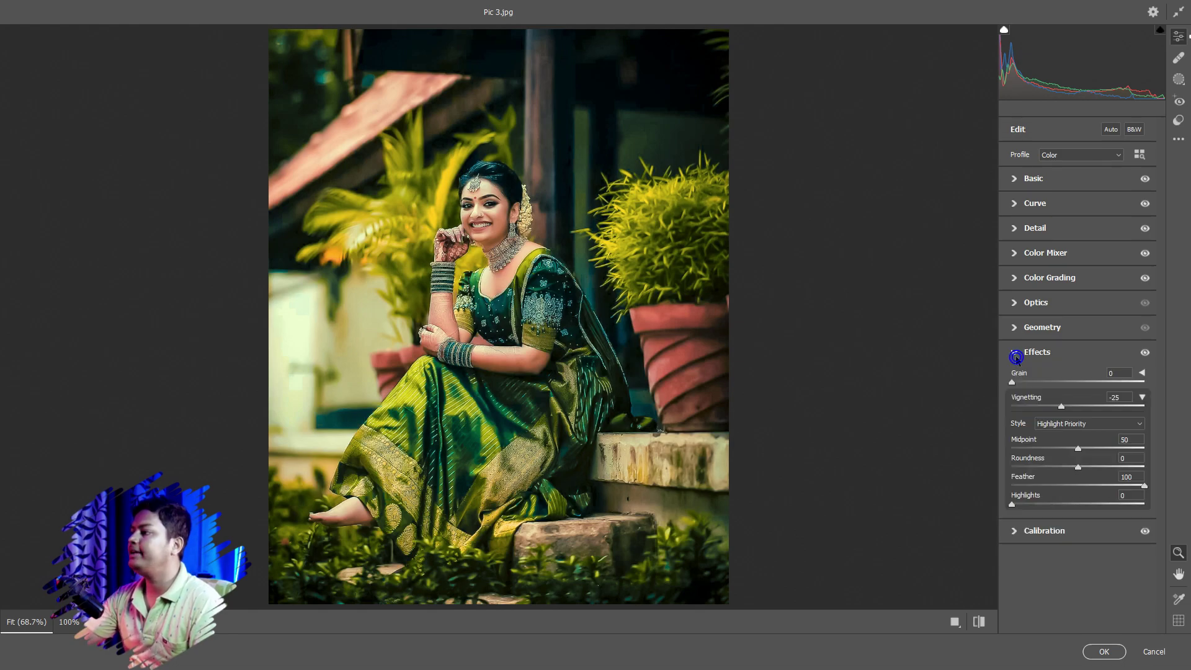
left_click(1015, 354)
Step: Compare against the unedited original, then commit the Camera Raw grade to Layer 1
left_click(979, 622)
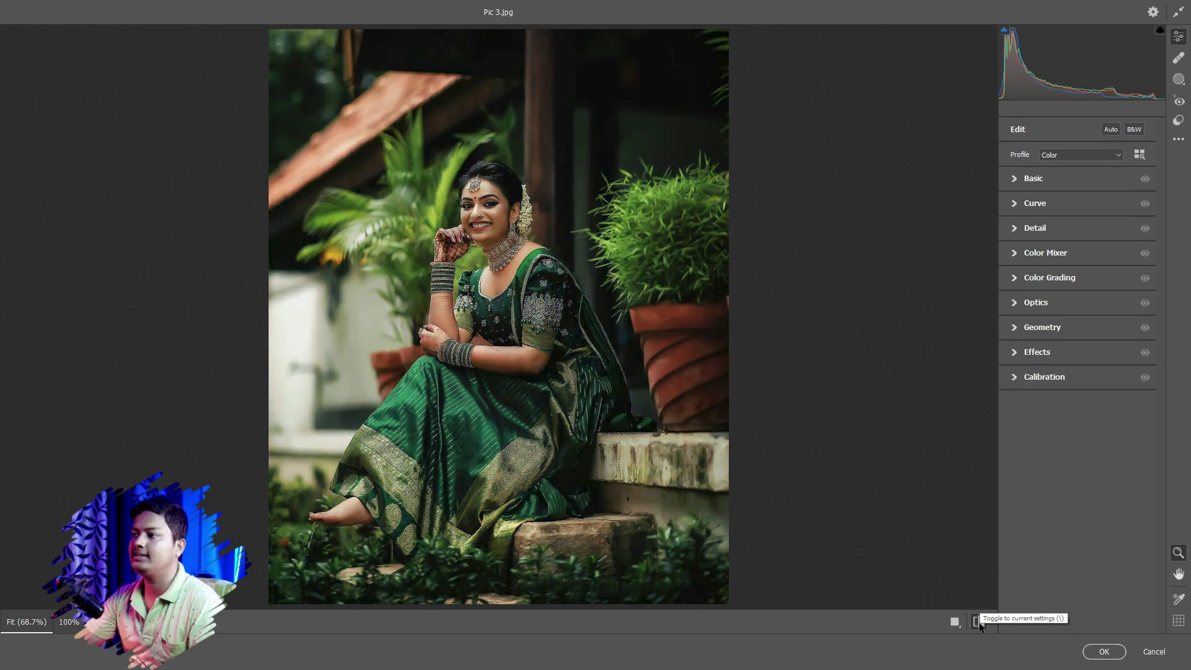
left_click(979, 622)
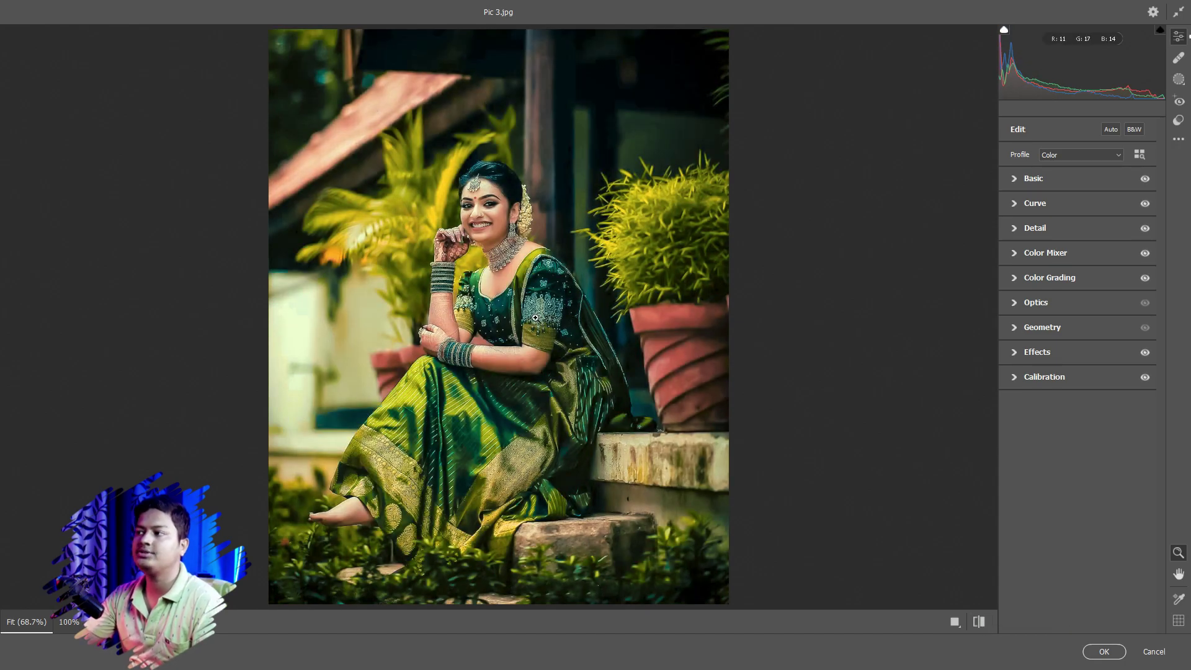
scroll(598, 302, "down", 2)
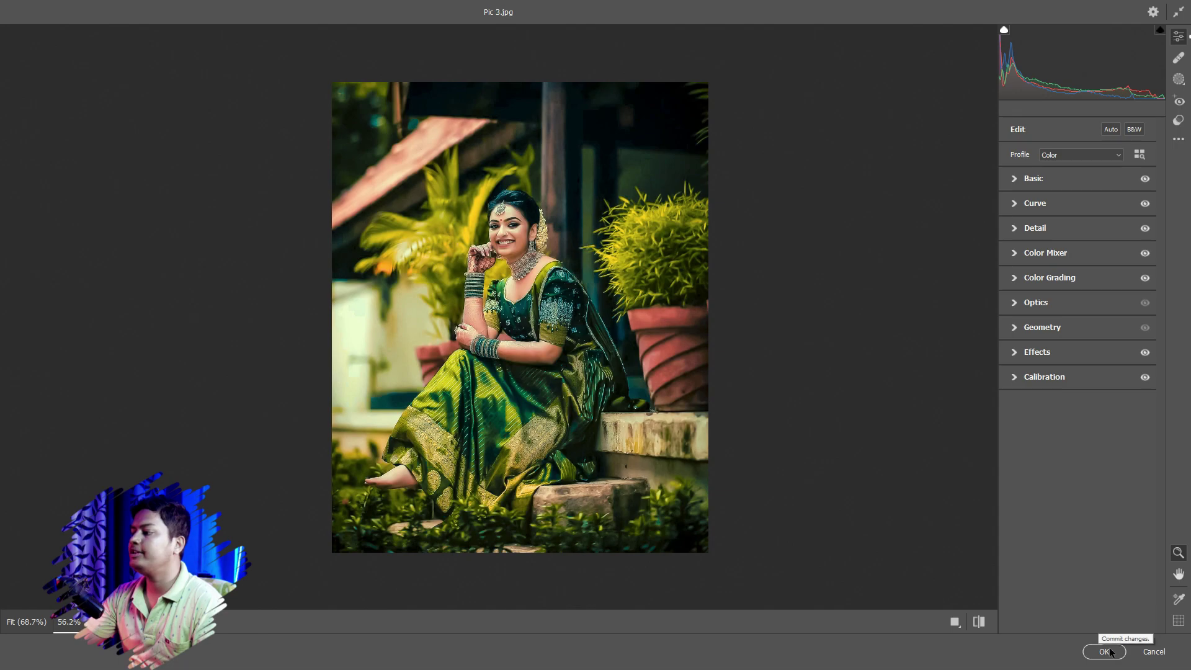
left_click(1104, 652)
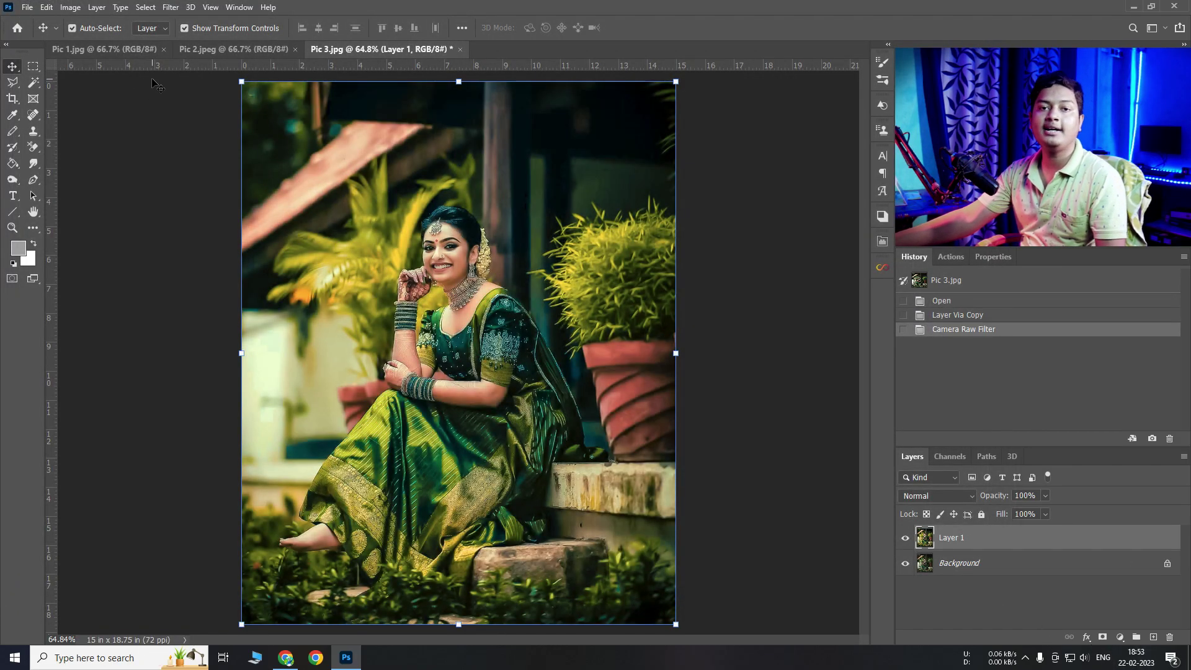
Step: Duplicate Pic 1.jpg to Layer 1 and apply Lemon Color Camera Raw.xmp in Camera Raw Filter
left_click(120, 52)
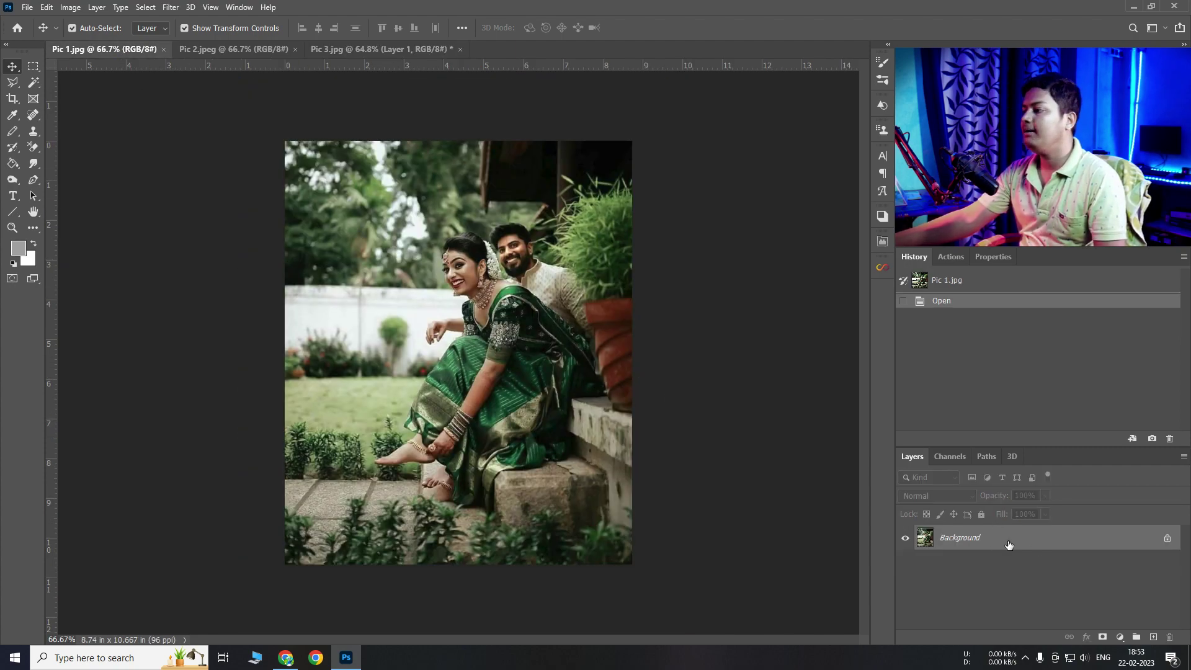
key("ctrl+j")
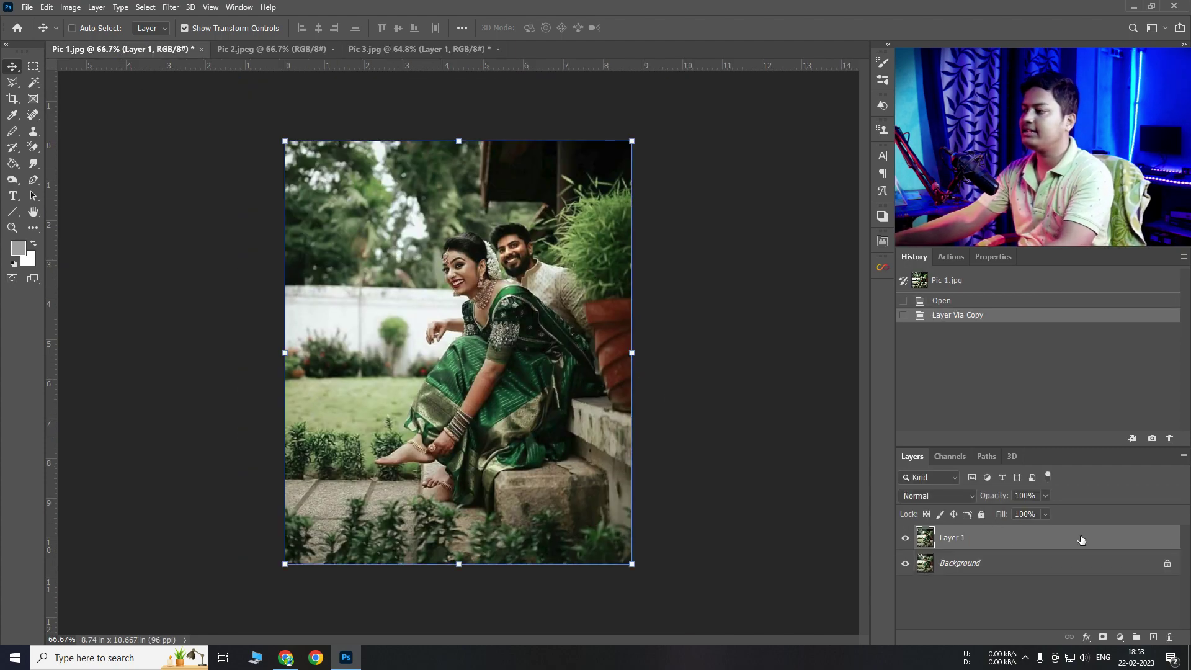
left_click(72, 28)
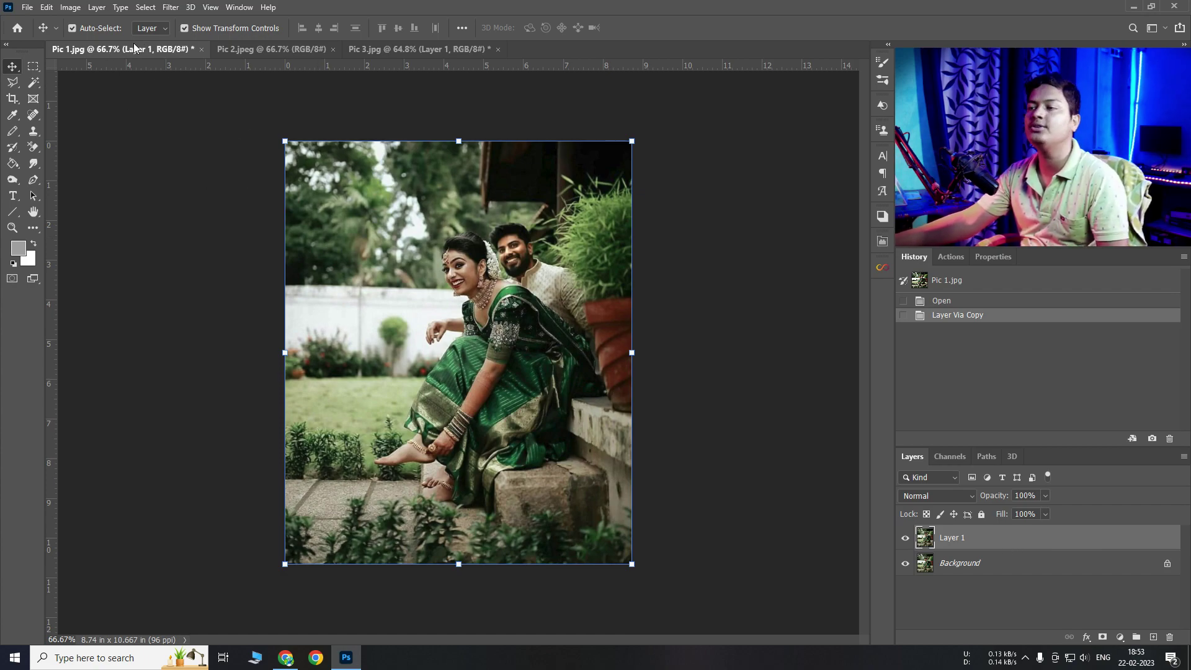
left_click(170, 7)
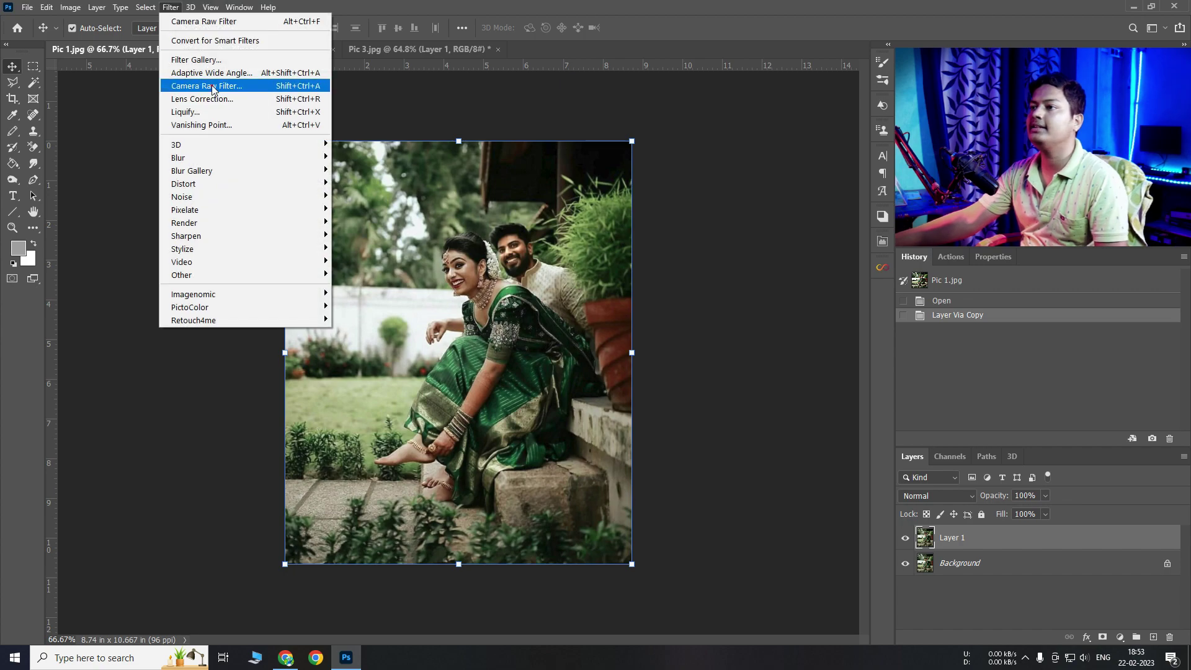
left_click(212, 87)
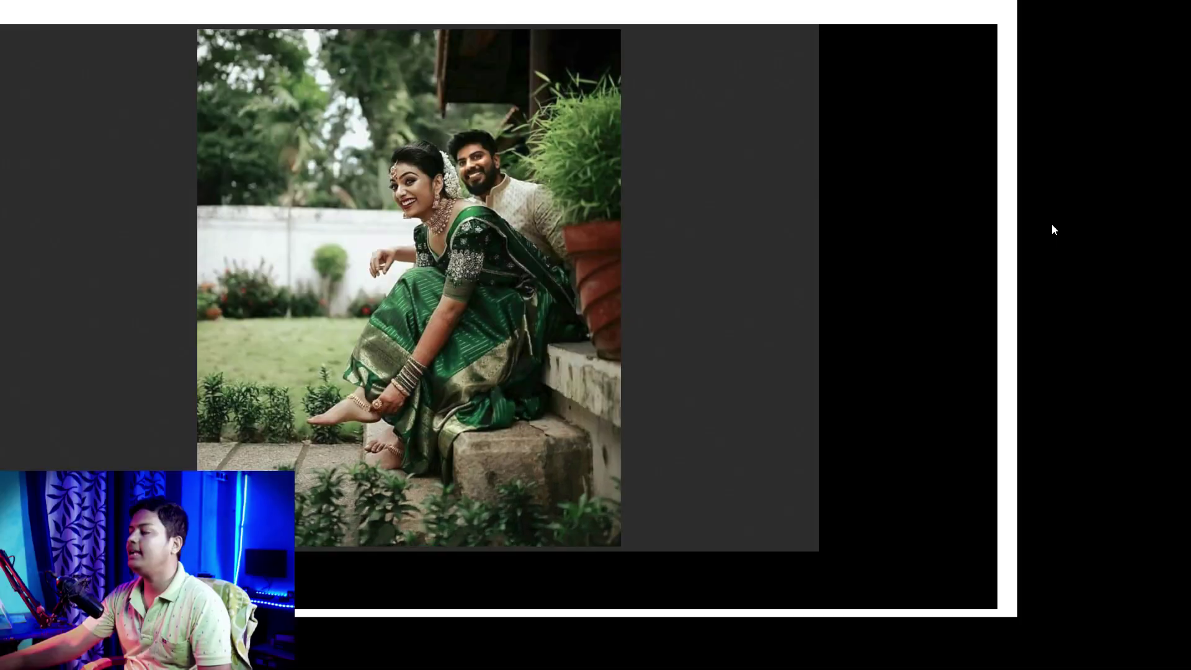
left_click(1182, 140)
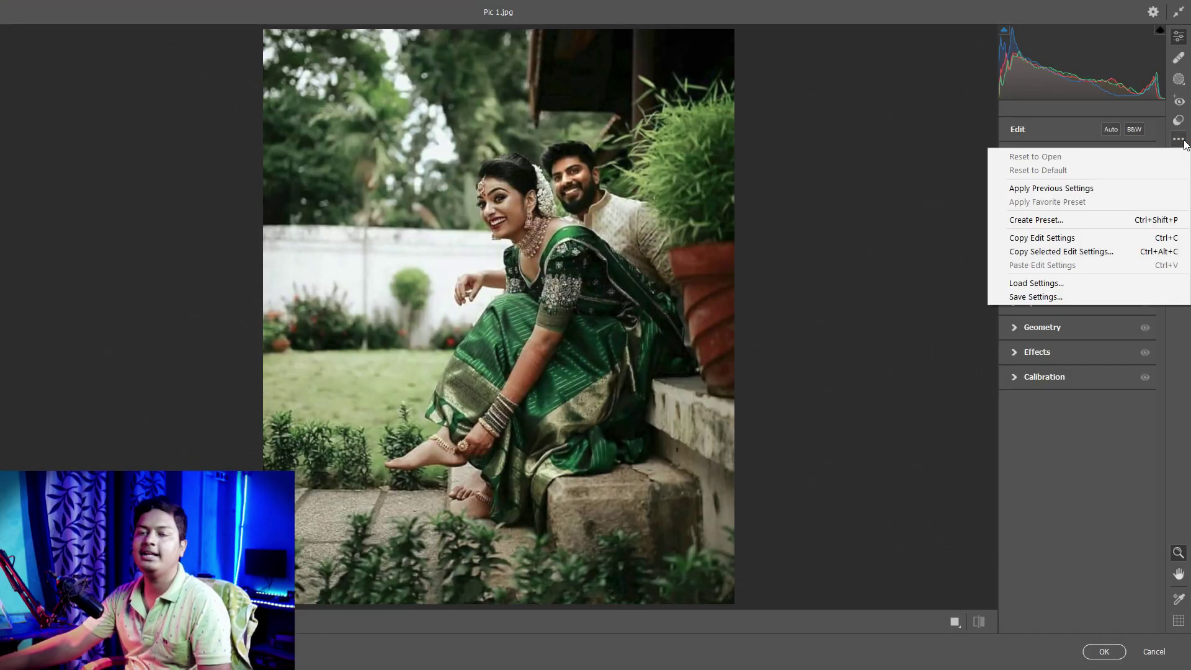
left_click(1060, 283)
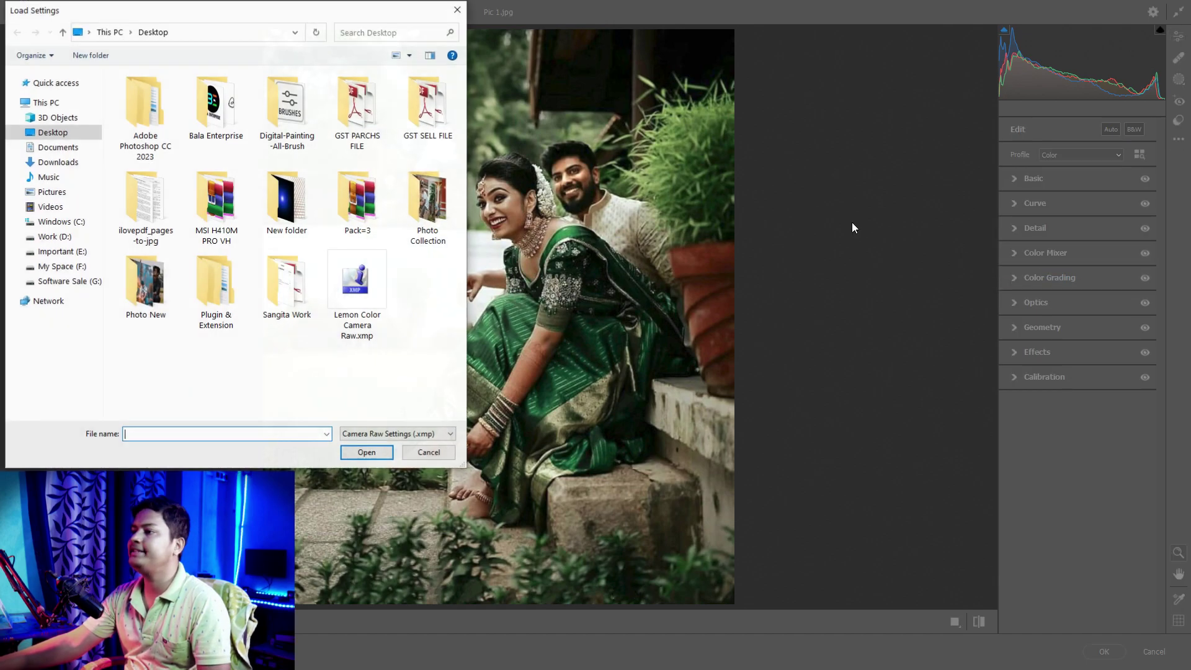
double_click(362, 329)
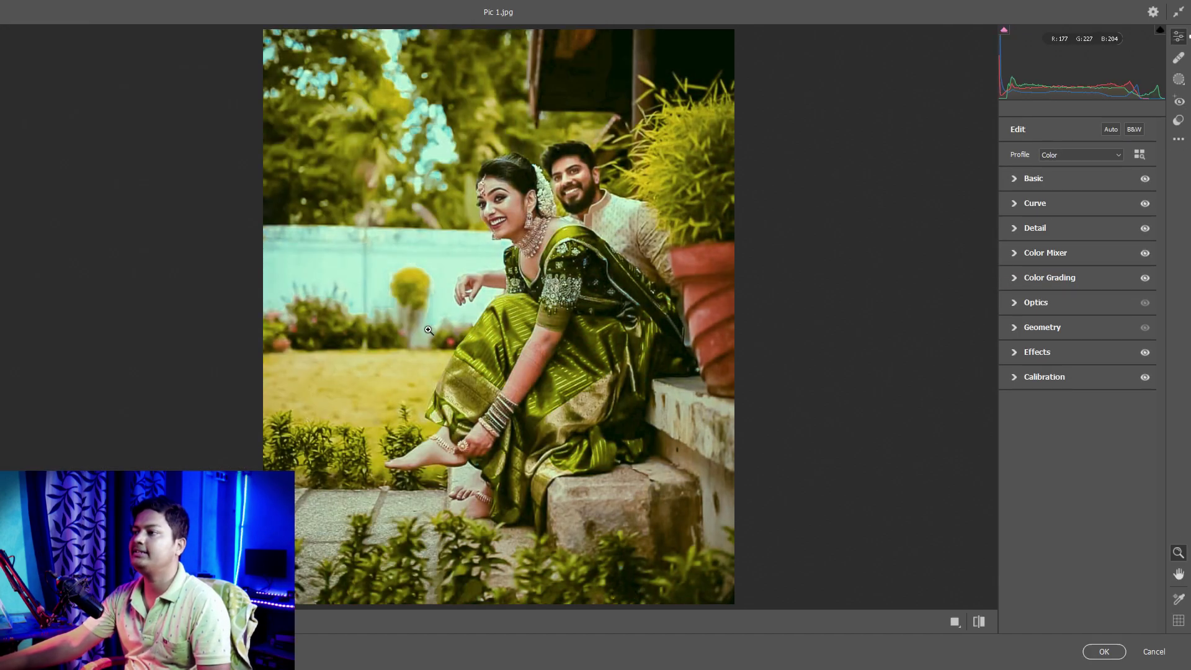
left_click(1105, 652)
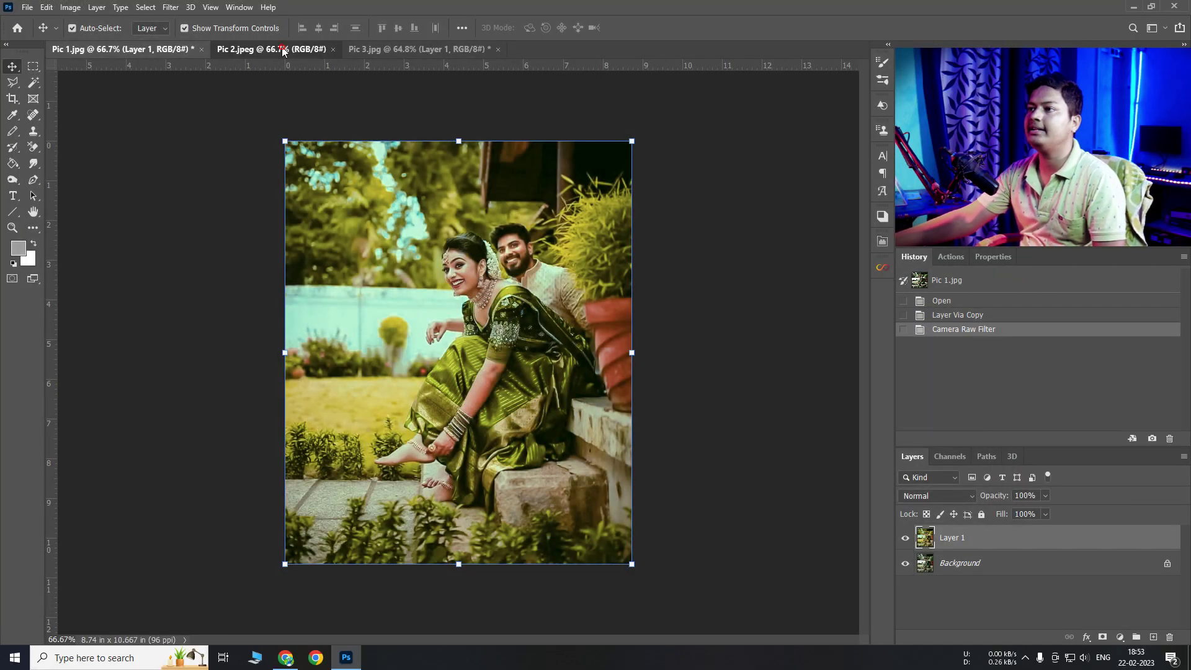
Step: Duplicate Pic 2.jpeg's Background layer and grade it with Lemon Color Camera Raw.xmp
left_click(282, 49)
mouse_move(1044, 537)
left_mouse_down()
mouse_move(1169, 639)
mouse_move(1153, 637)
left_mouse_up()
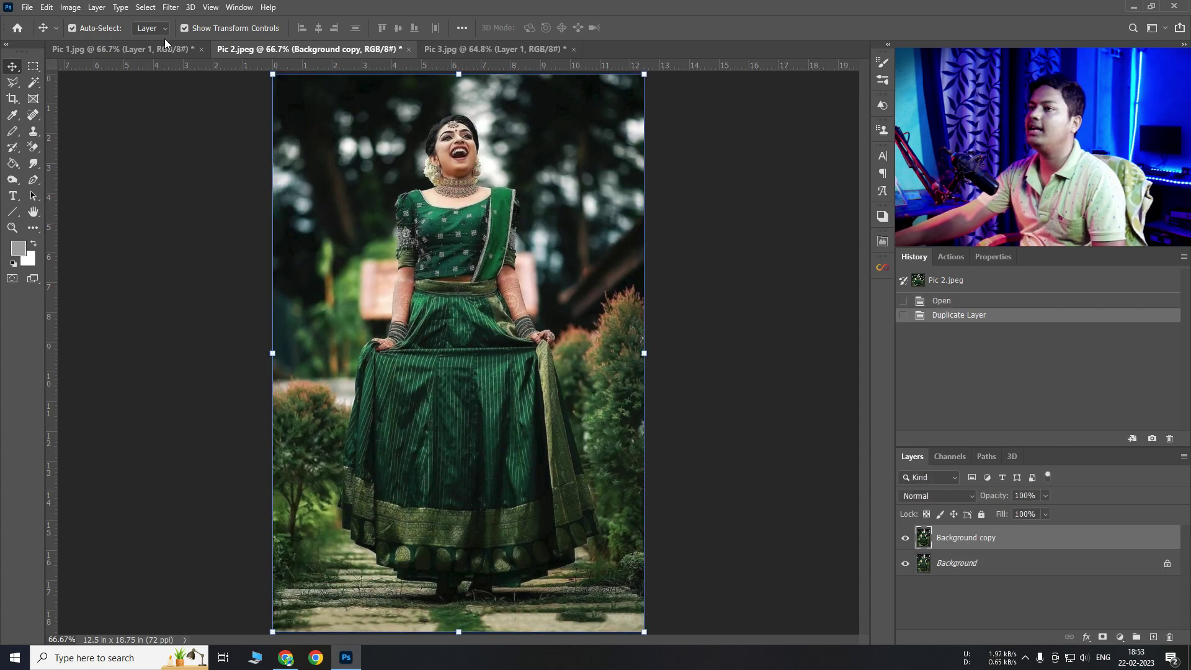
left_click(170, 7)
left_click(186, 82)
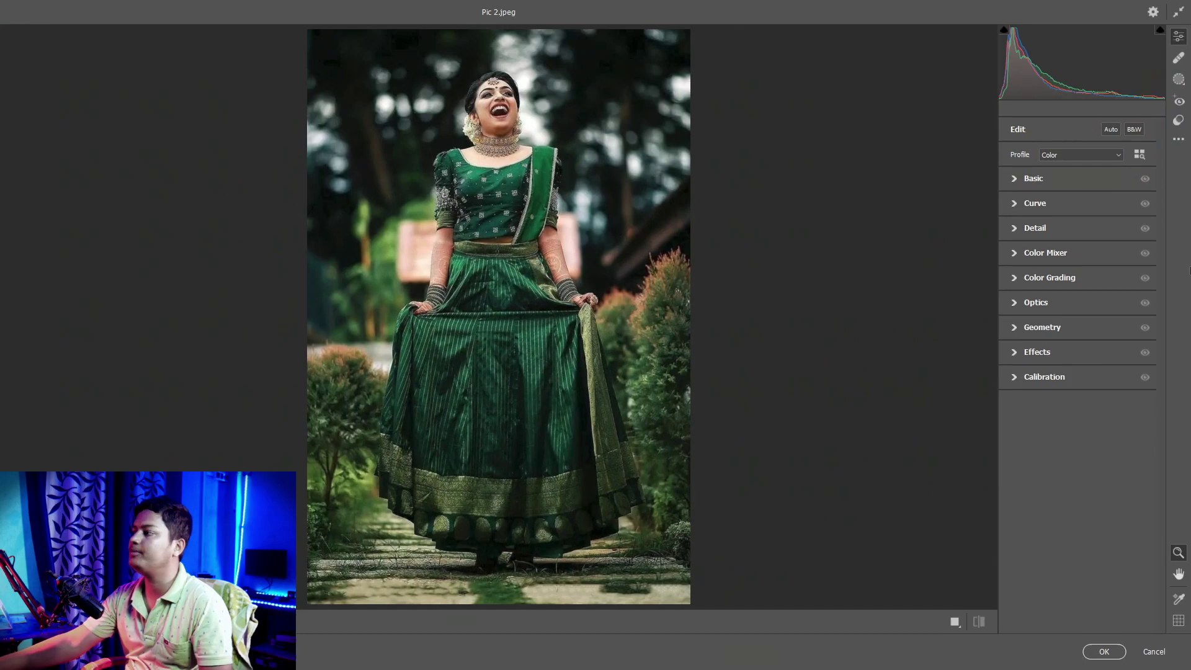
left_click(1178, 139)
left_click(1024, 282)
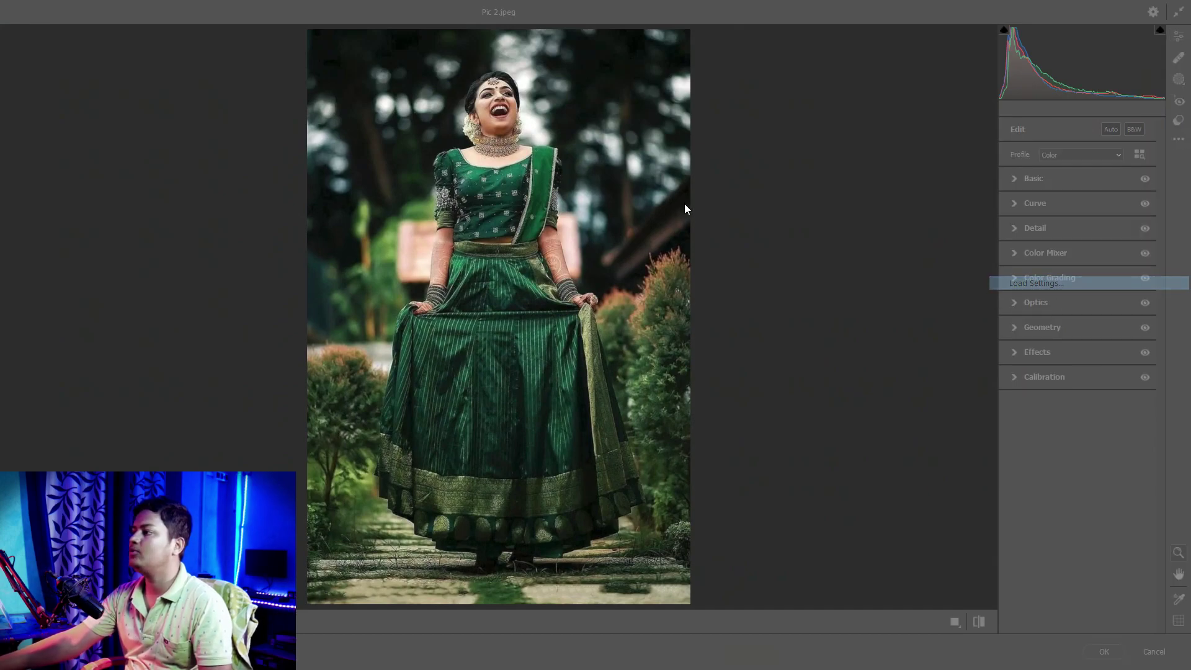
double_click(359, 288)
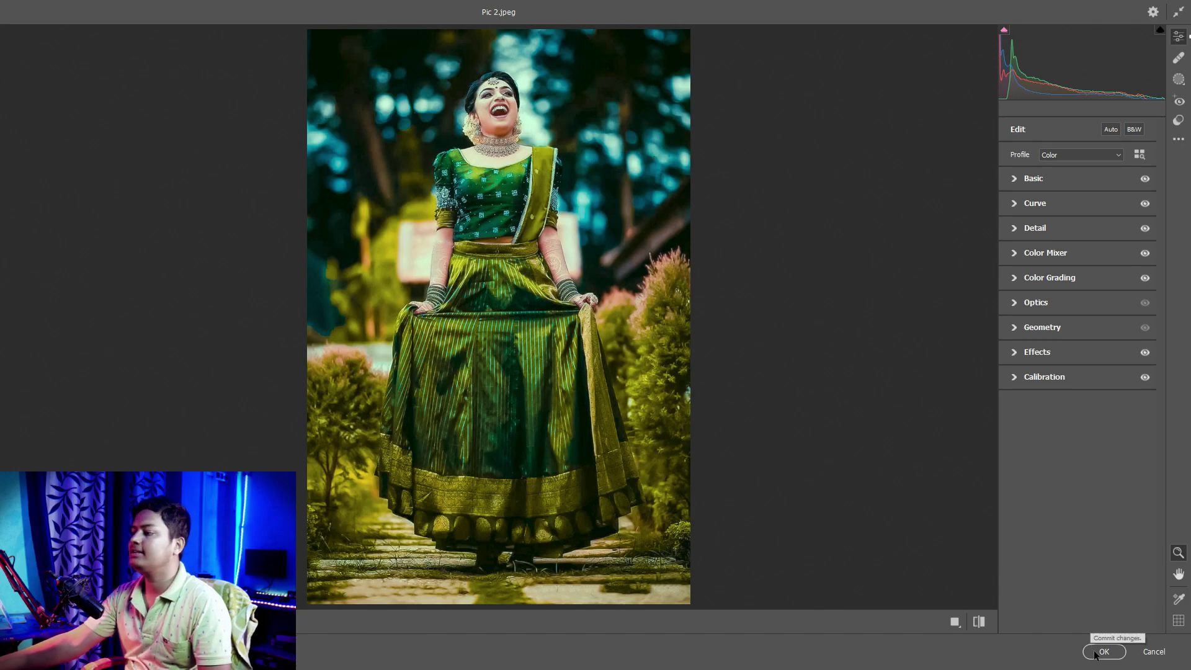
left_click(1103, 650)
Step: Toggle the Background copy layer's visibility to compare the graded and original Pic 2
left_click(905, 538)
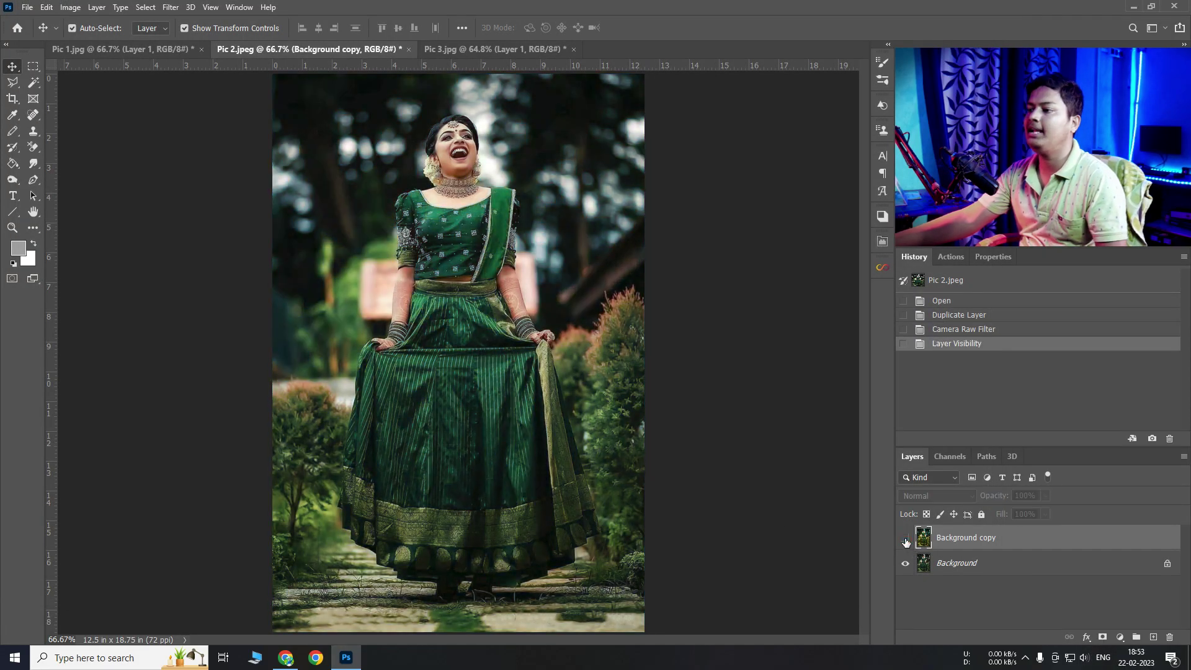
left_click(905, 538)
left_click(905, 539)
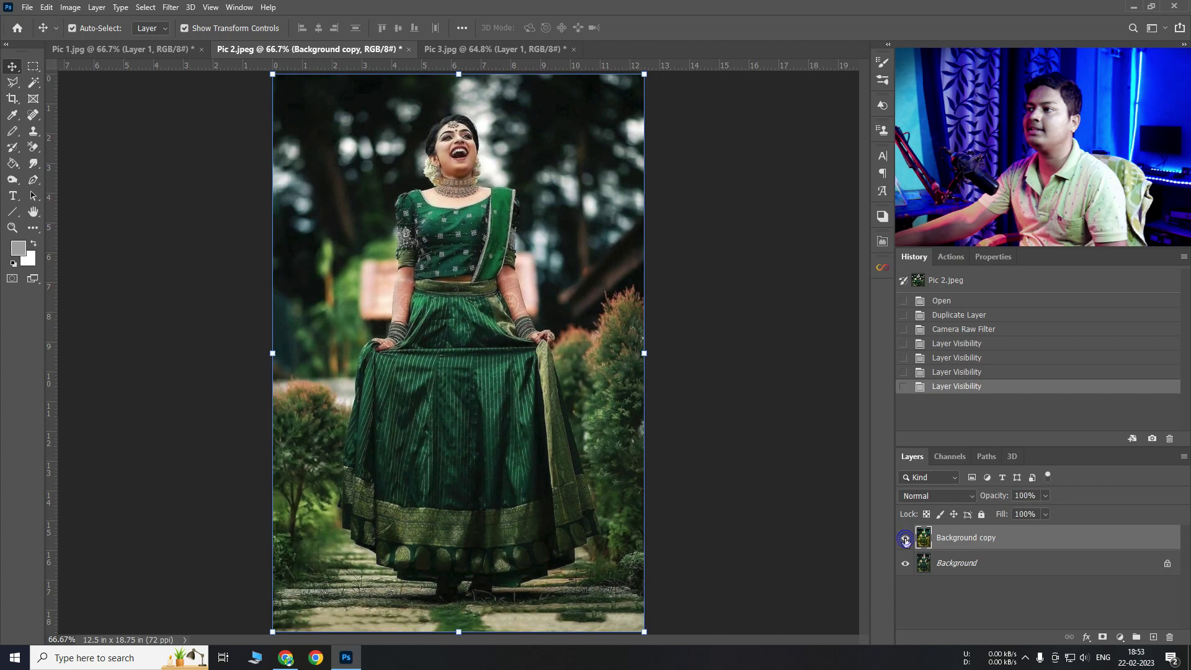